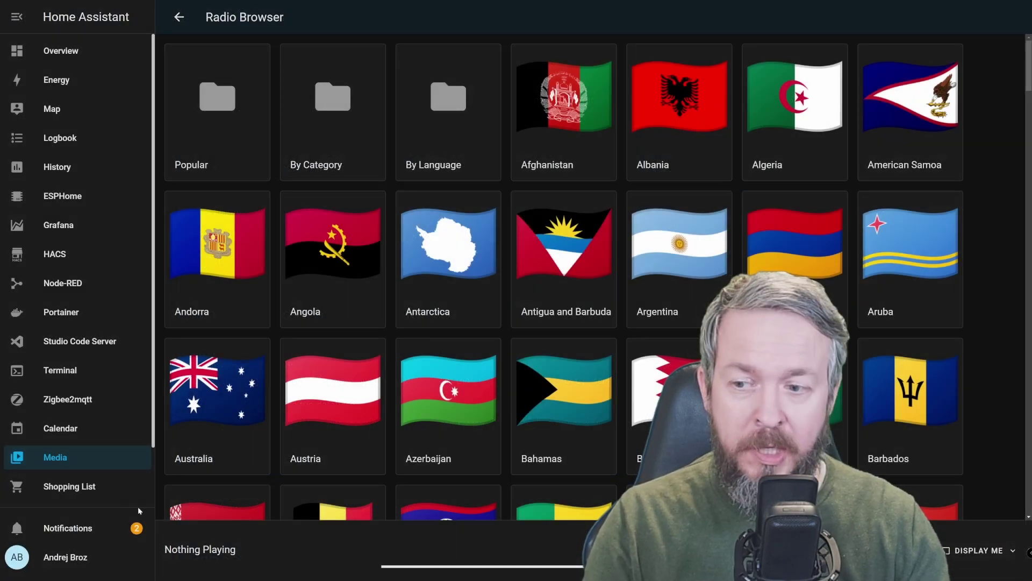
# - Search 'radio' under Devices & Services and try adding Radio Browser, which is already configured
pyautogui.scroll(-2, 80, 457)
pyautogui.click(102, 484)
pyautogui.click(584, 187)
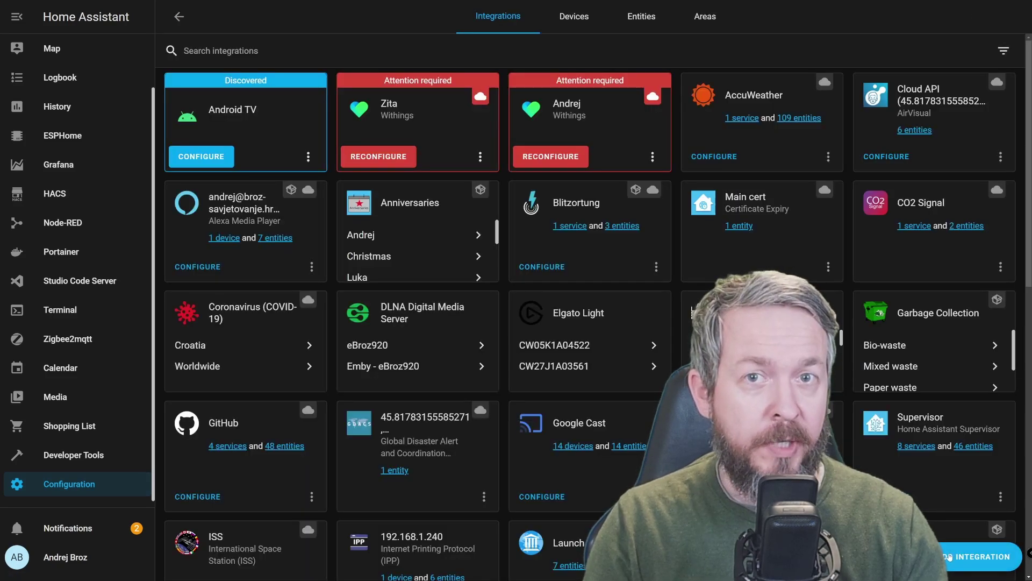
pyautogui.click(949, 556)
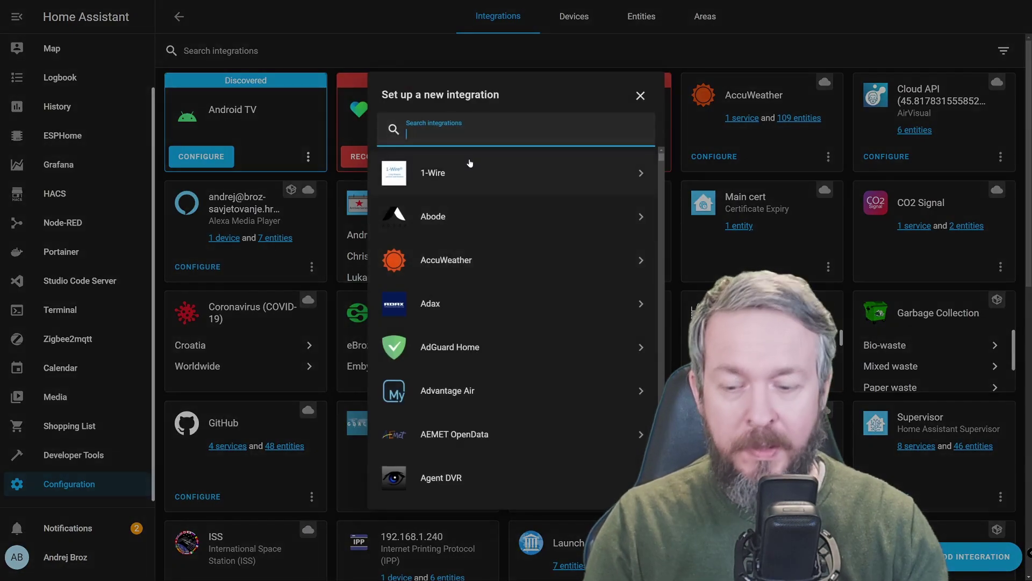
pyautogui.write('radio')
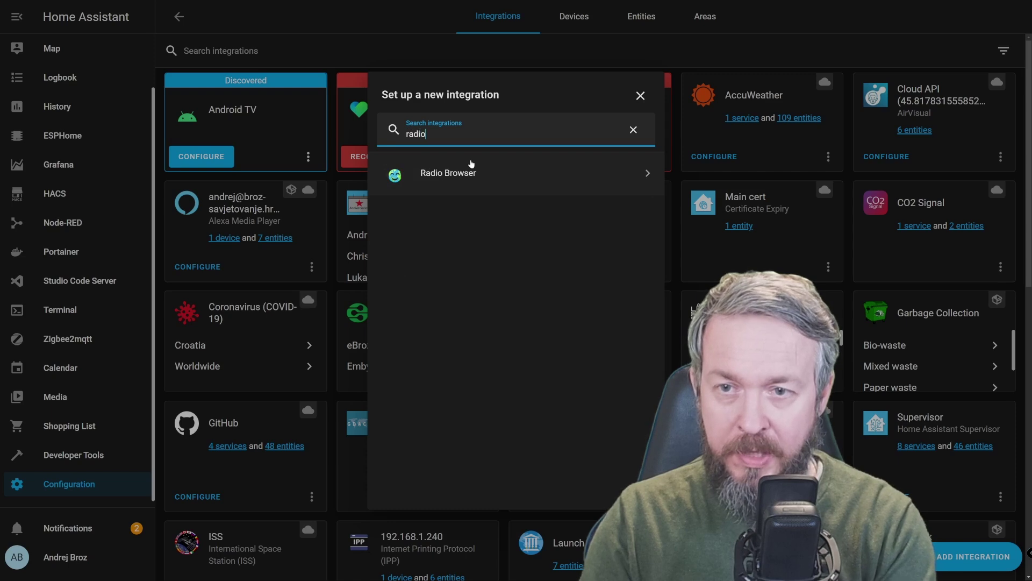
pyautogui.click(522, 174)
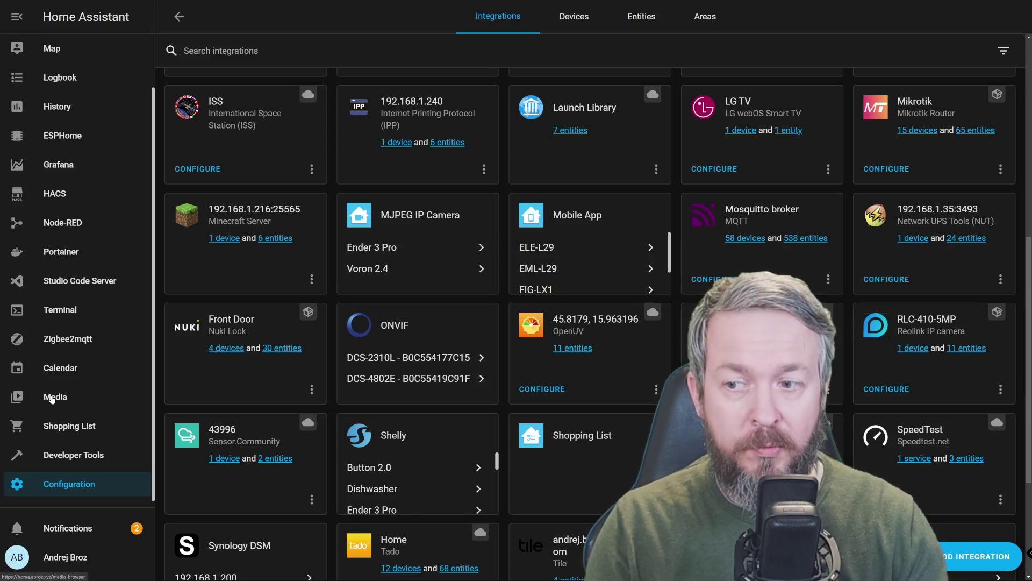
# - Browse Radio Browser in the Media panel and open Croatia's station list
pyautogui.click(52, 398)
pyautogui.click(669, 105)
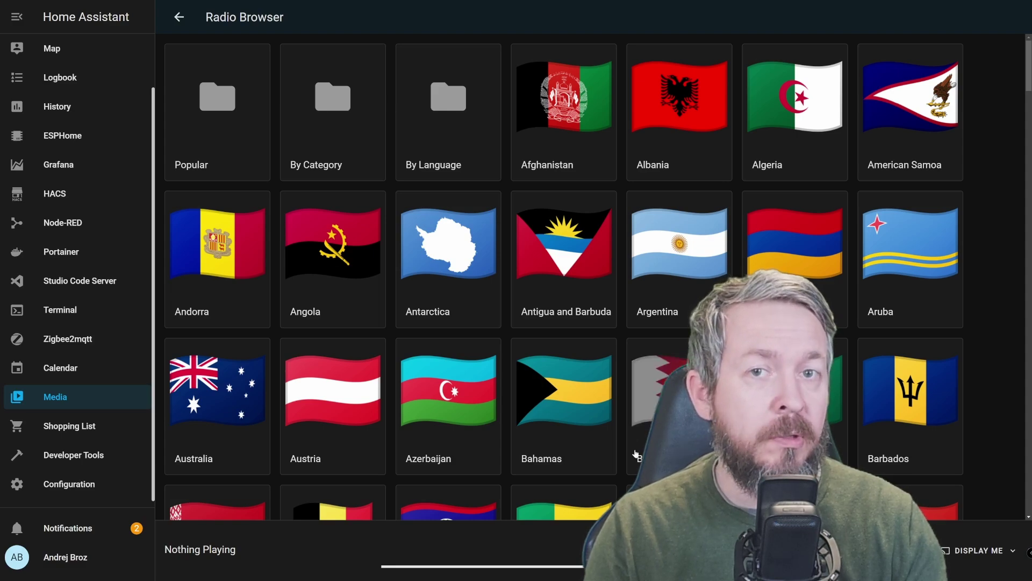
pyautogui.scroll(-5, 794, 225)
pyautogui.scroll(-4, 502, 332)
pyautogui.click(502, 332)
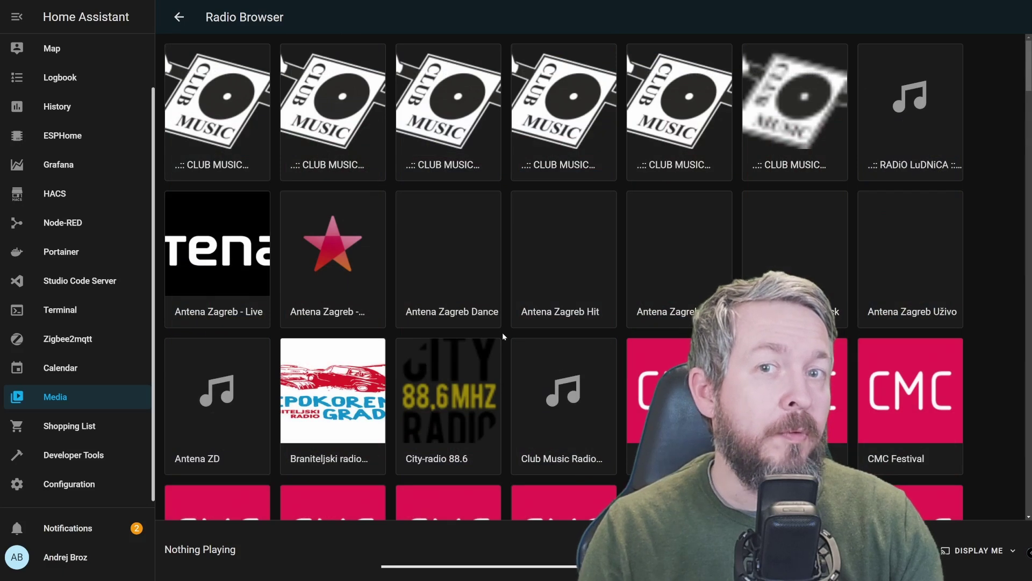
pyautogui.moveTo(490, 319)
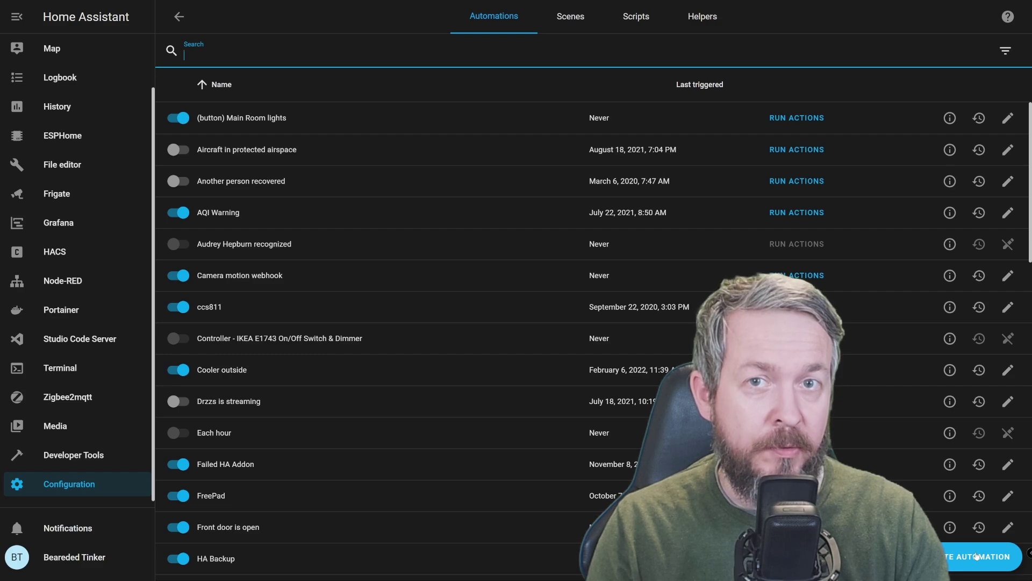
# - Start a blank automation named 'Radio alarm clock'
pyautogui.click(977, 556)
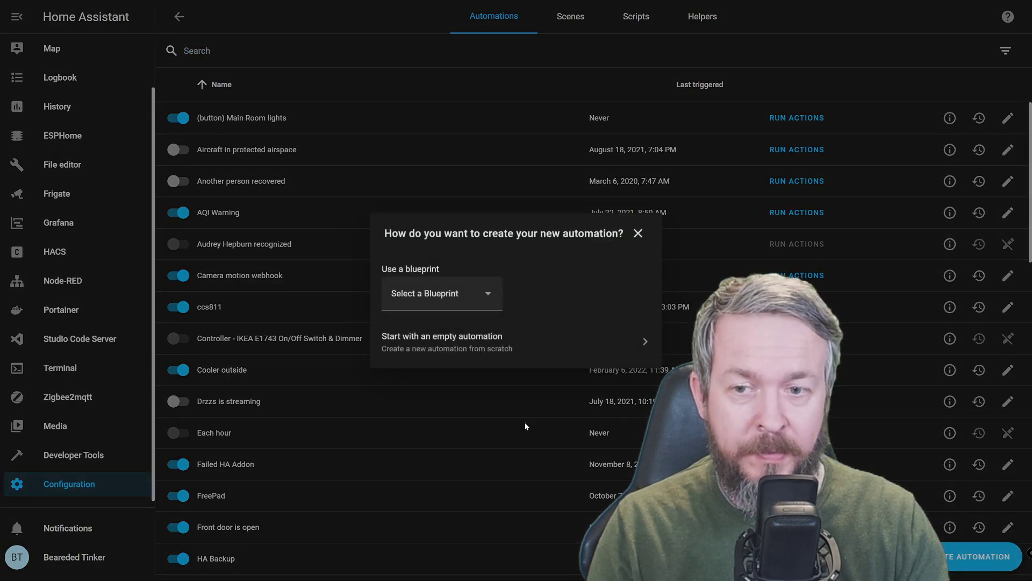
pyautogui.click(461, 343)
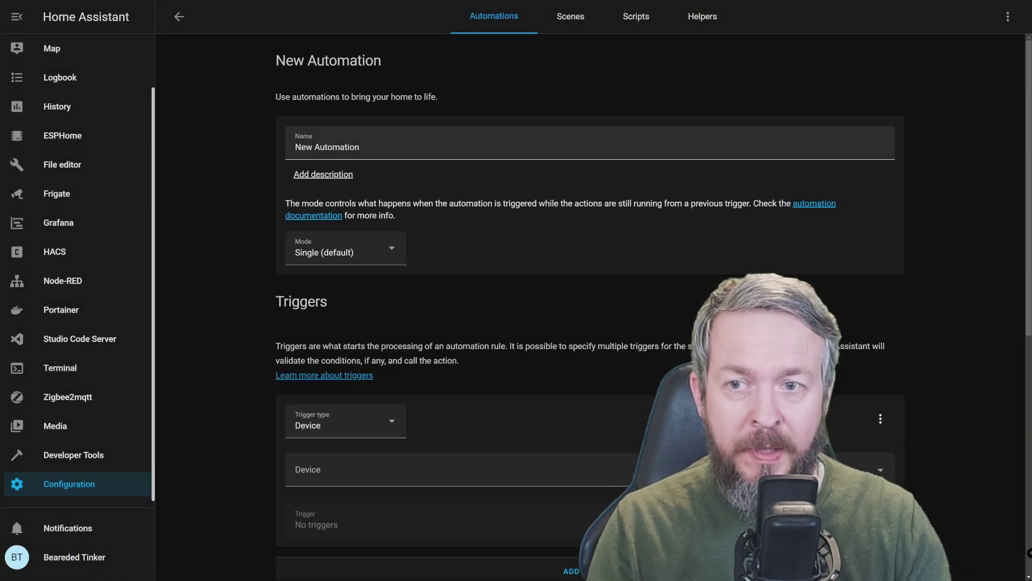
pyautogui.write('Radio')
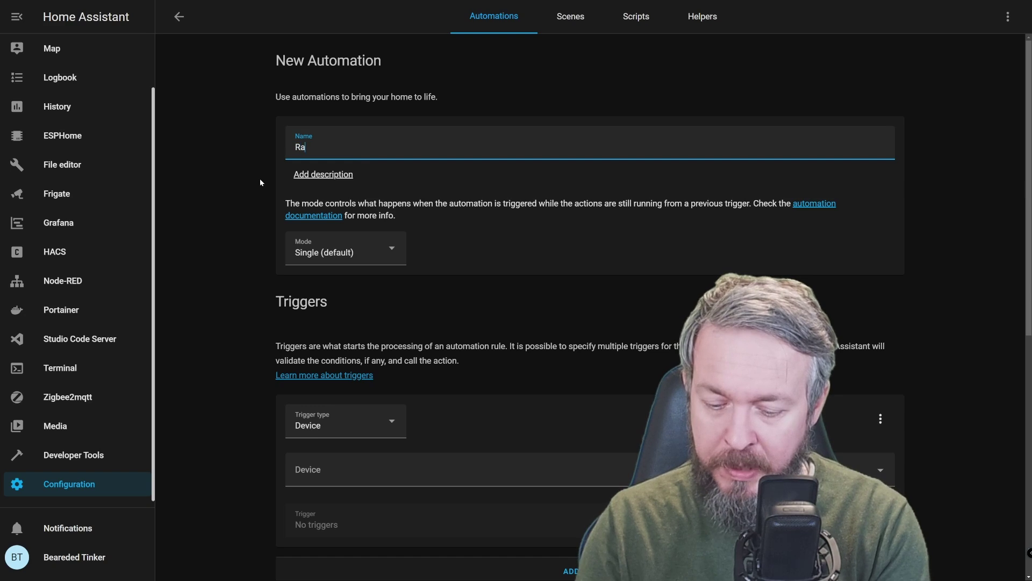
pyautogui.write(' alarm clock')
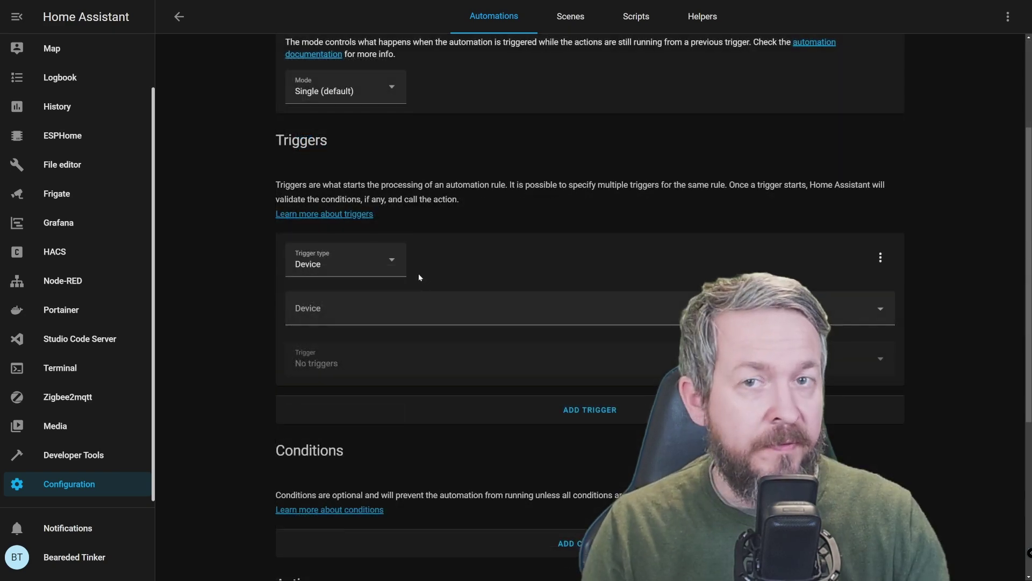
# - Give it a Time trigger at 7:30:00 AM
pyautogui.click(391, 265)
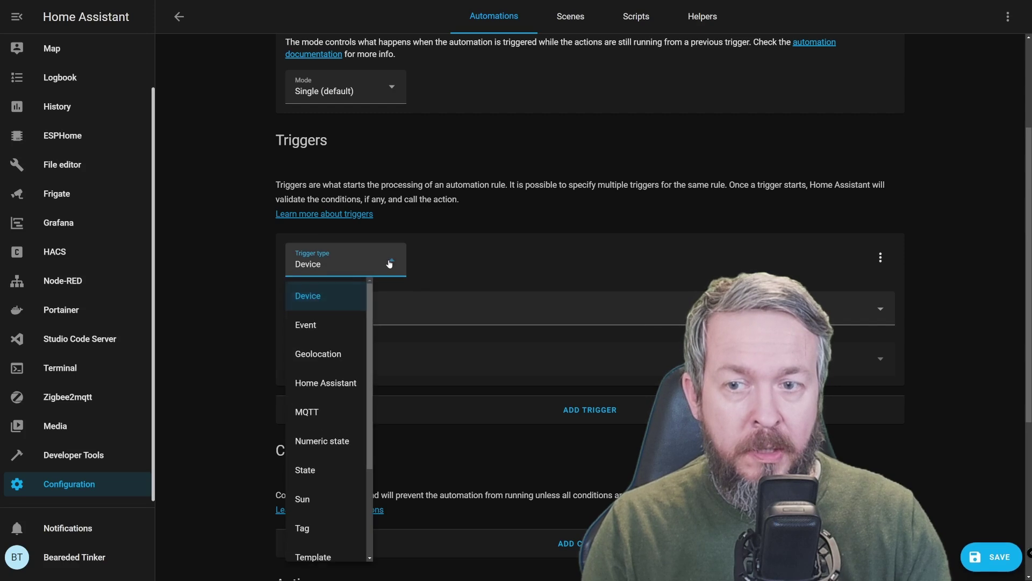
pyautogui.scroll(-2, 320, 514)
pyautogui.click(324, 507)
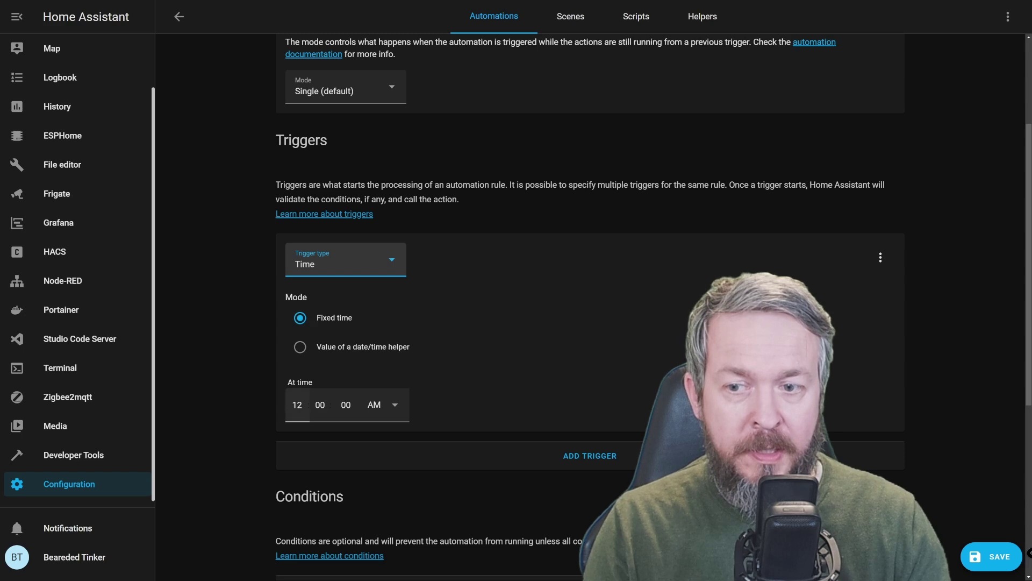
pyautogui.click(297, 405)
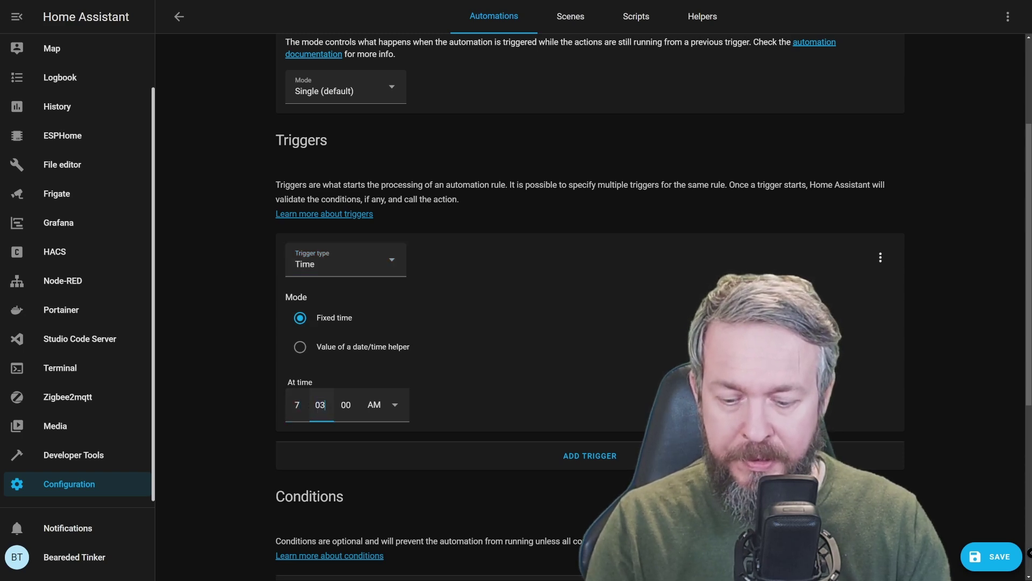
pyautogui.write('0')
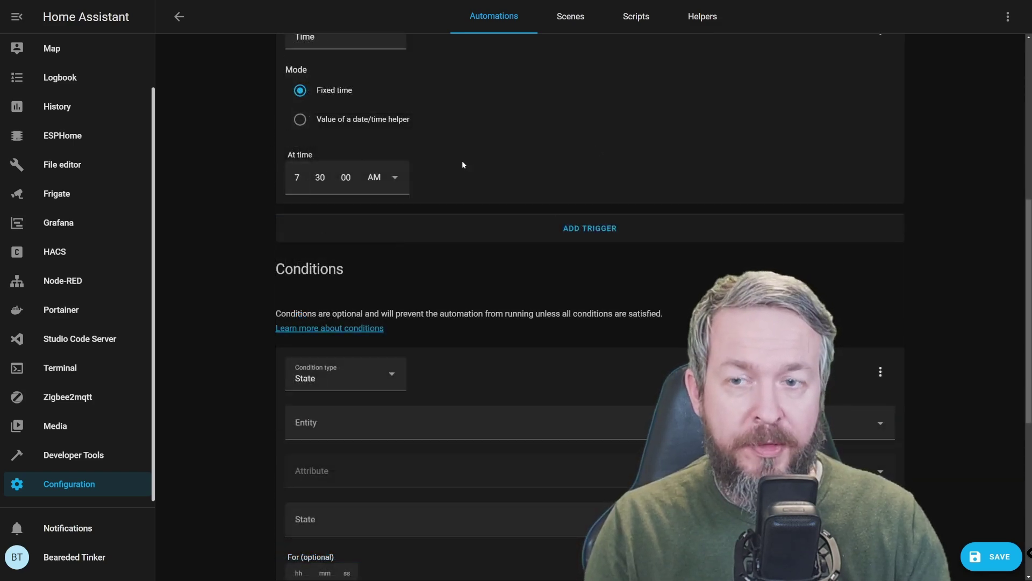
# - Make the action Play media on Display Me and bring up the media source chooser
pyautogui.scroll(-4, 471, 257)
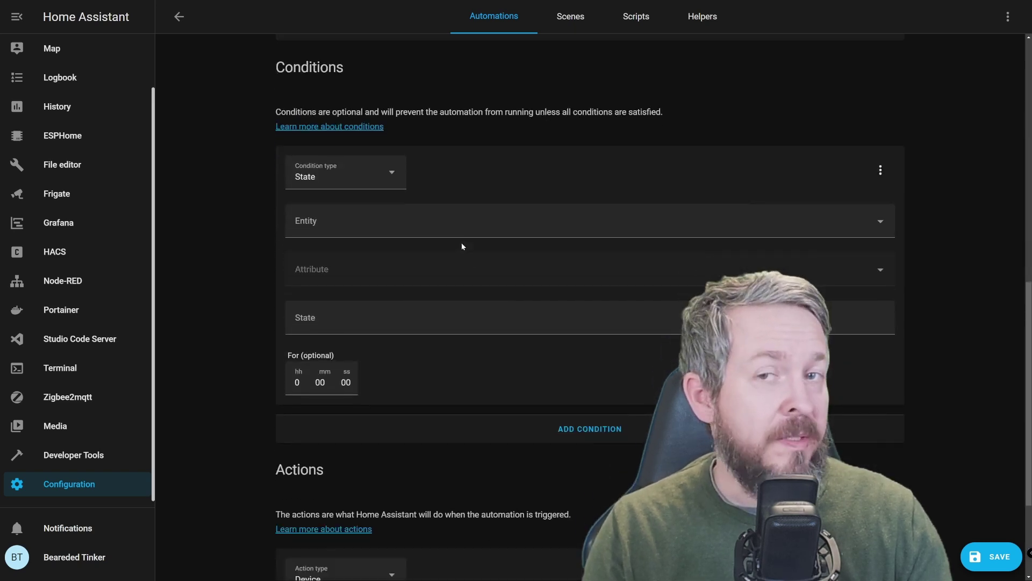
pyautogui.scroll(-2, 460, 243)
pyautogui.scroll(-1, 460, 246)
pyautogui.scroll(-2, 458, 241)
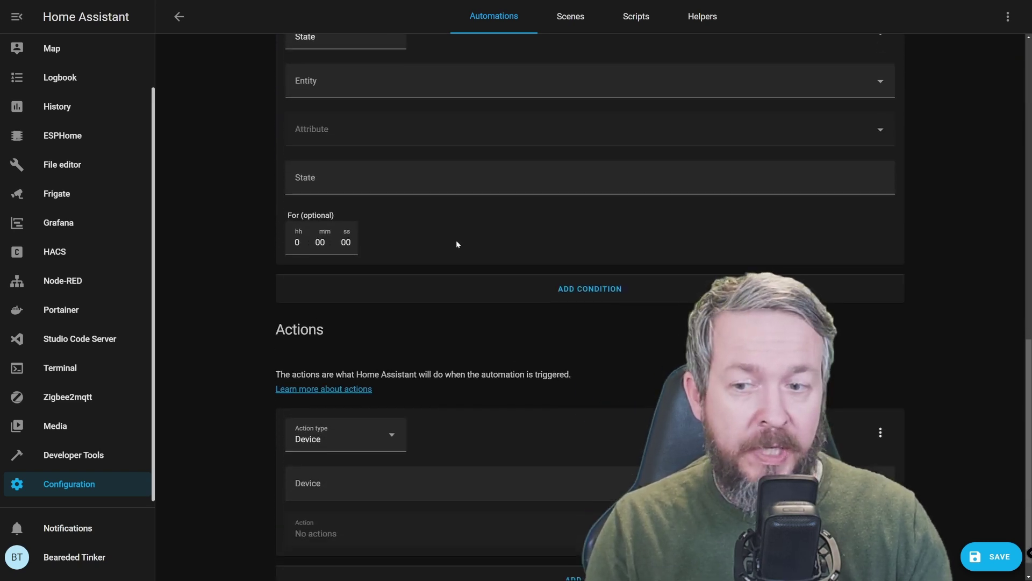
pyautogui.click(369, 412)
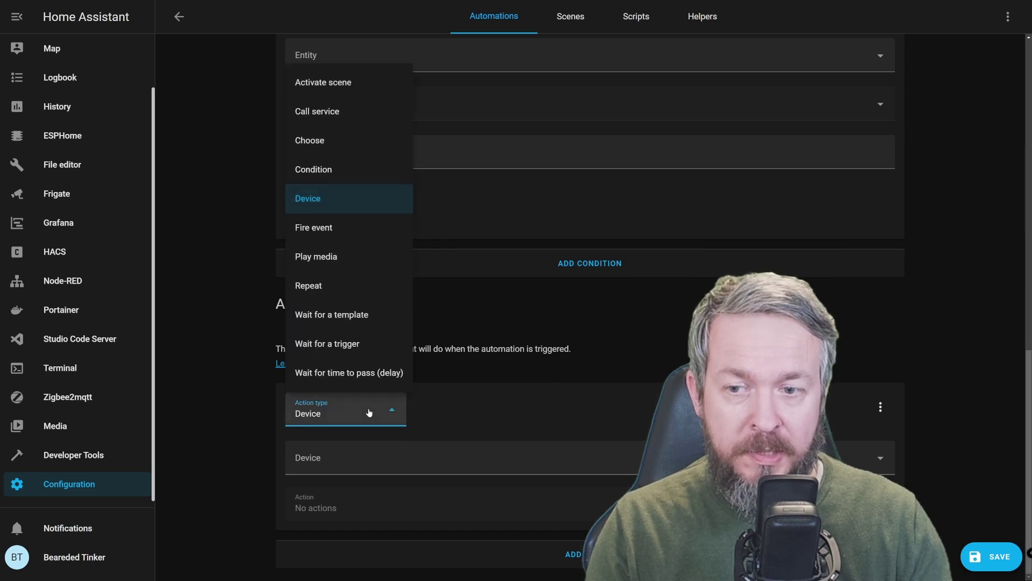
pyautogui.click(330, 265)
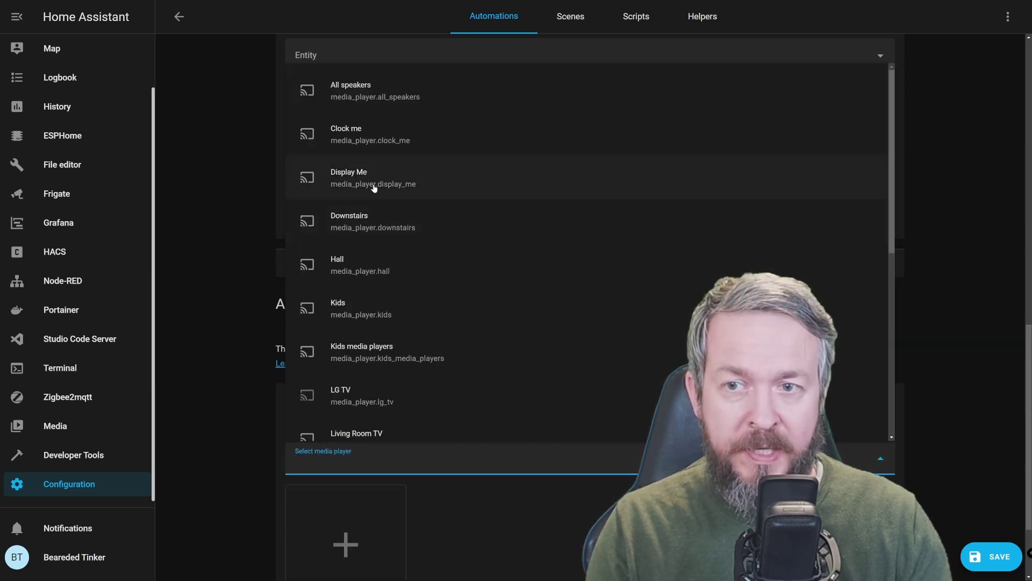
pyautogui.click(374, 187)
pyautogui.scroll(-2, 233, 344)
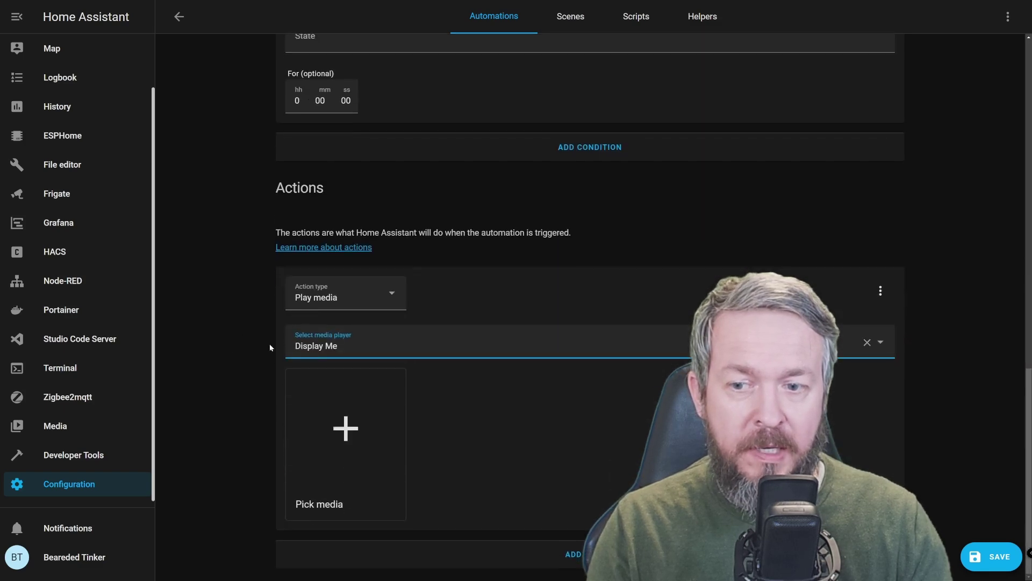
pyautogui.click(334, 434)
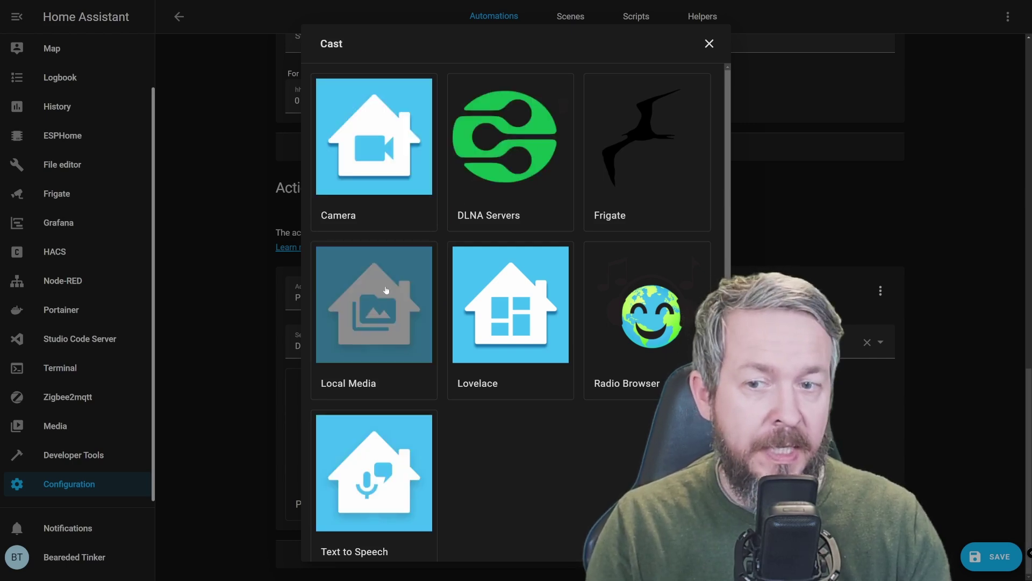
# - Pick the first Local Media audio file, a Christmas track, as the media
pyautogui.click(371, 315)
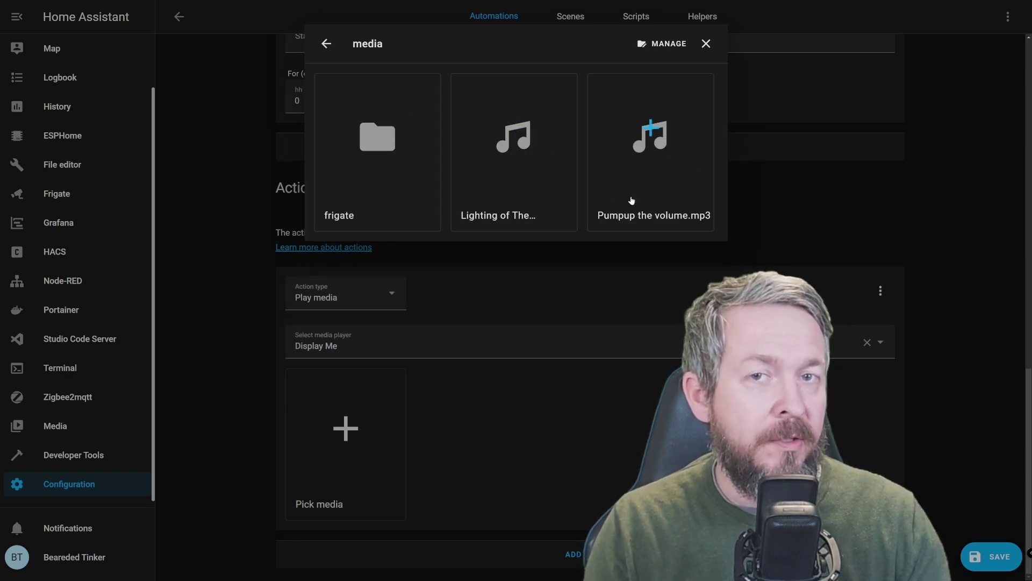
pyautogui.click(508, 148)
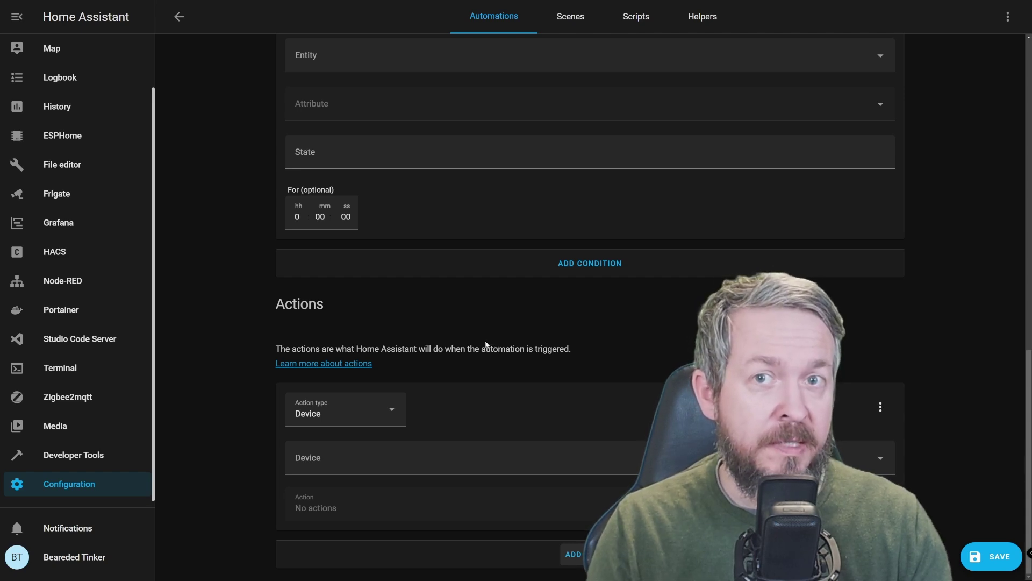
# - Set the action back to Play media on Display Me and open the media picker
pyautogui.click(347, 415)
pyautogui.click(332, 261)
pyautogui.scroll(-2, 377, 322)
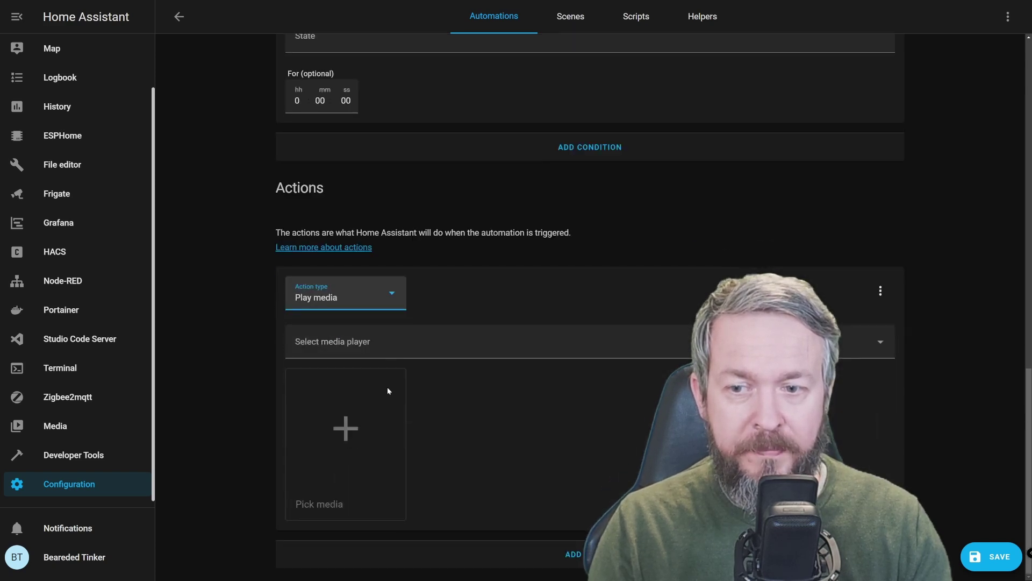
pyautogui.click(491, 344)
pyautogui.click(342, 69)
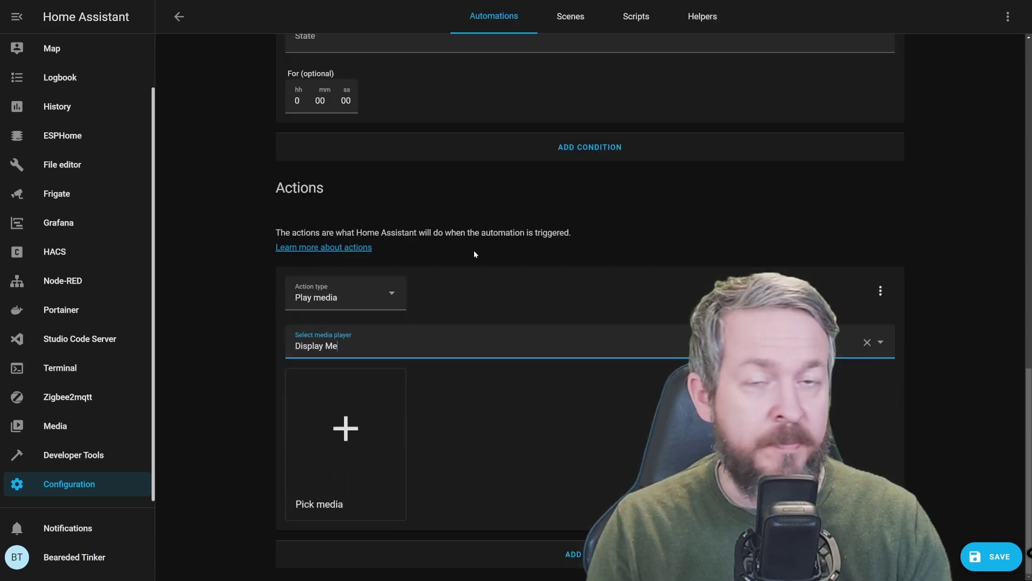
pyautogui.click(360, 419)
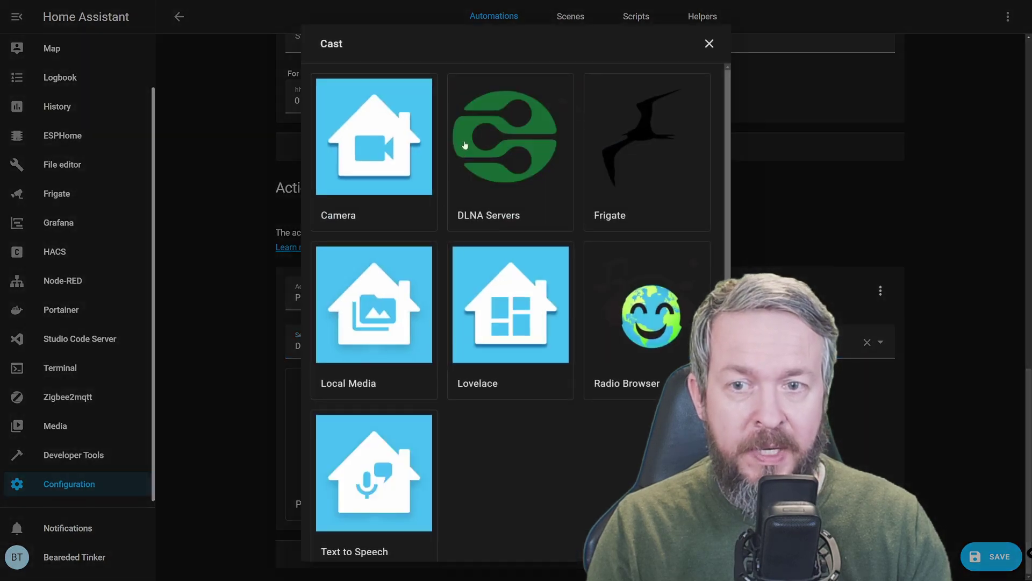
# - Choose '02 - No Limit (extended)' from DLNA eBroz920 > Music > By Artist > 2 Unlimited
pyautogui.click(473, 132)
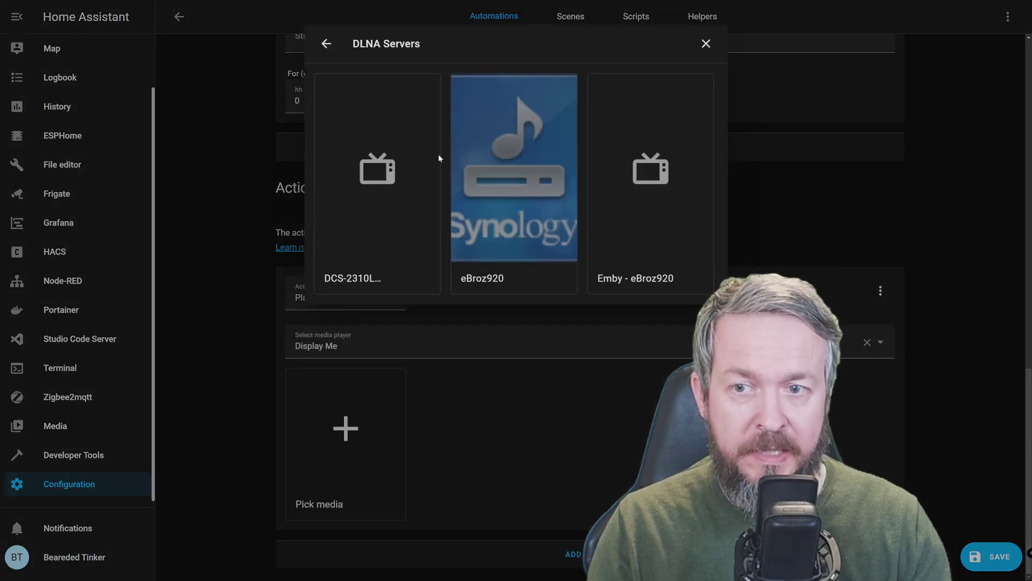
pyautogui.click(524, 172)
pyautogui.click(370, 153)
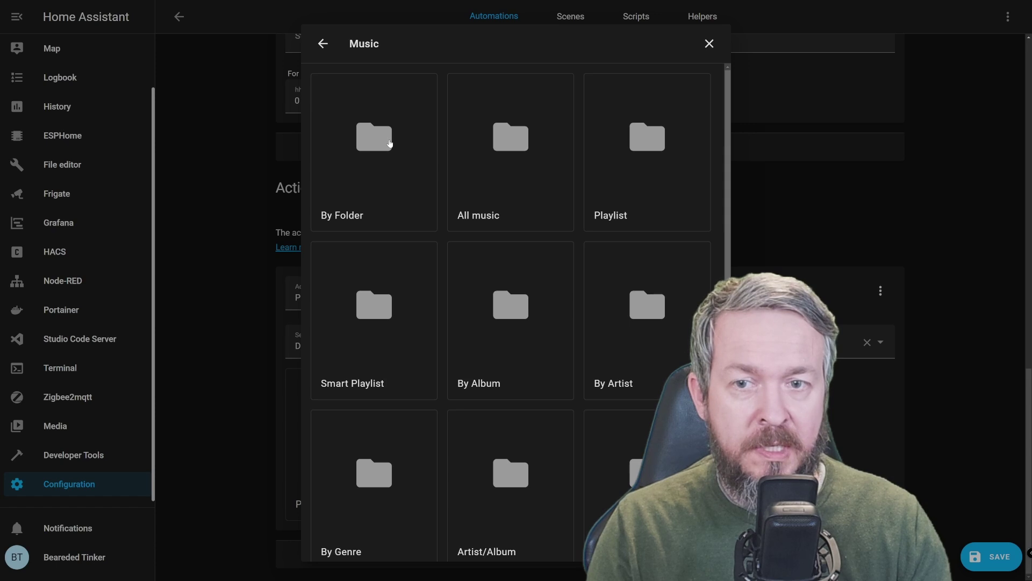
pyautogui.click(637, 314)
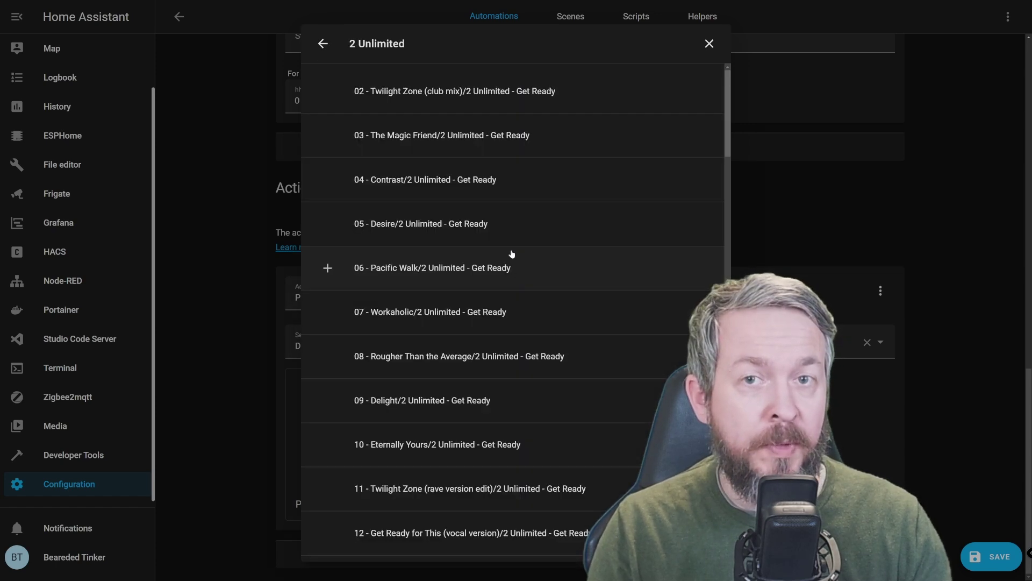
pyautogui.scroll(-10, 402, 266)
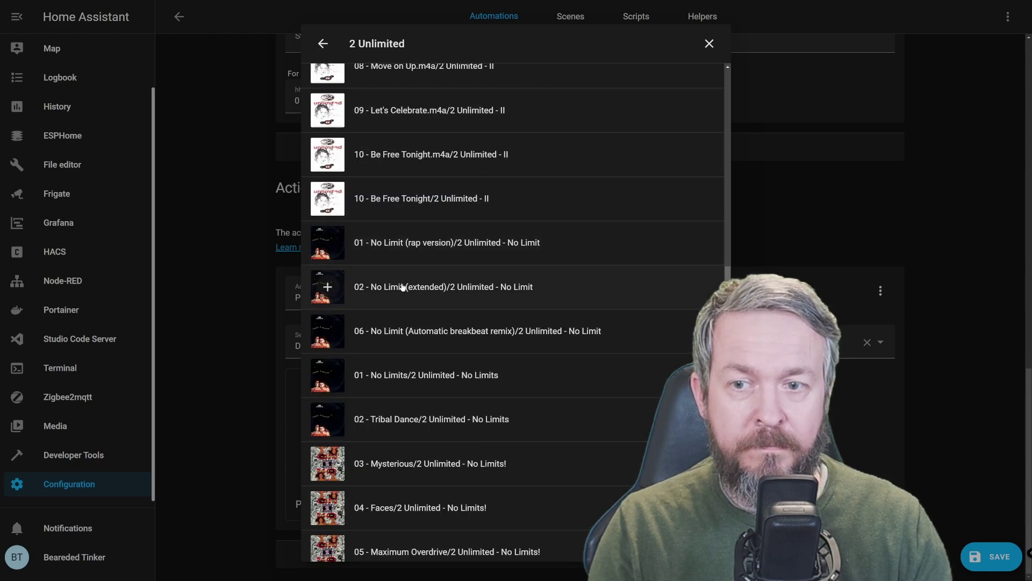
pyautogui.click(403, 285)
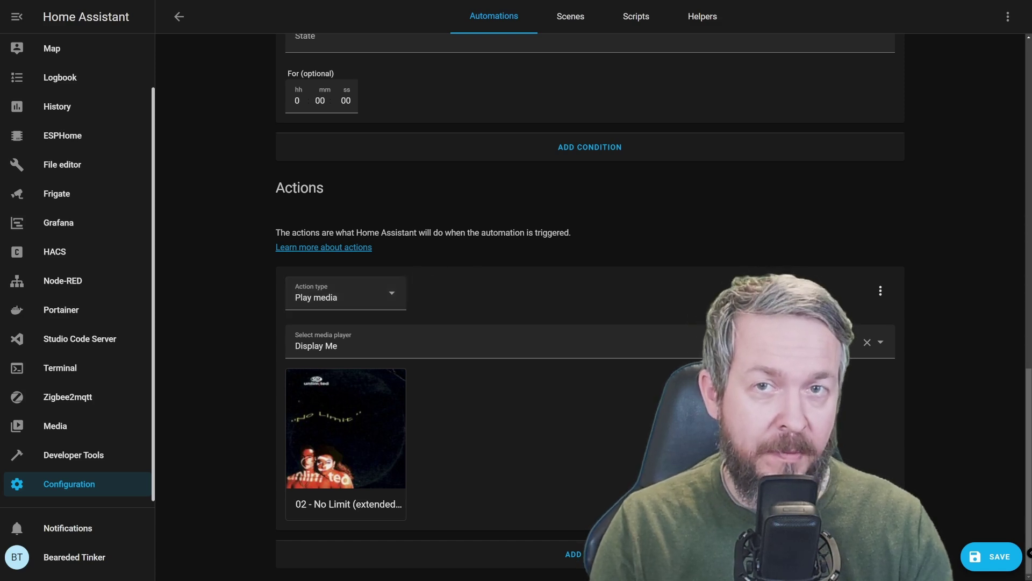
# - Show the No Limit play-media action as YAML
pyautogui.click(872, 295)
pyautogui.click(899, 353)
pyautogui.scroll(-2, 900, 354)
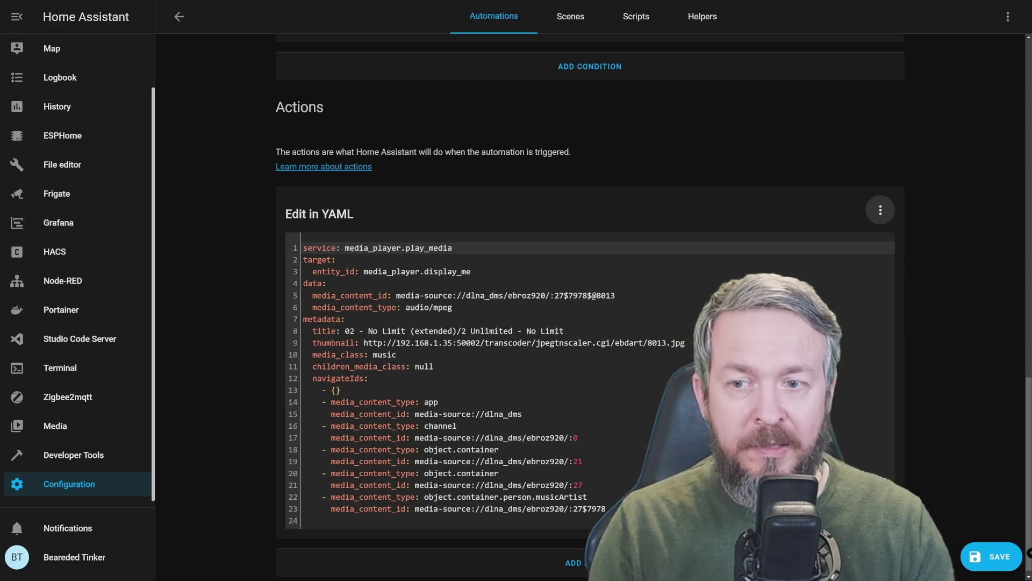
# - Highlight the data, media_content_id, media_content_type and metadata lines in the YAML
pyautogui.doubleClick(314, 283)
pyautogui.moveTo(313, 295); pyautogui.dragTo(373, 296)
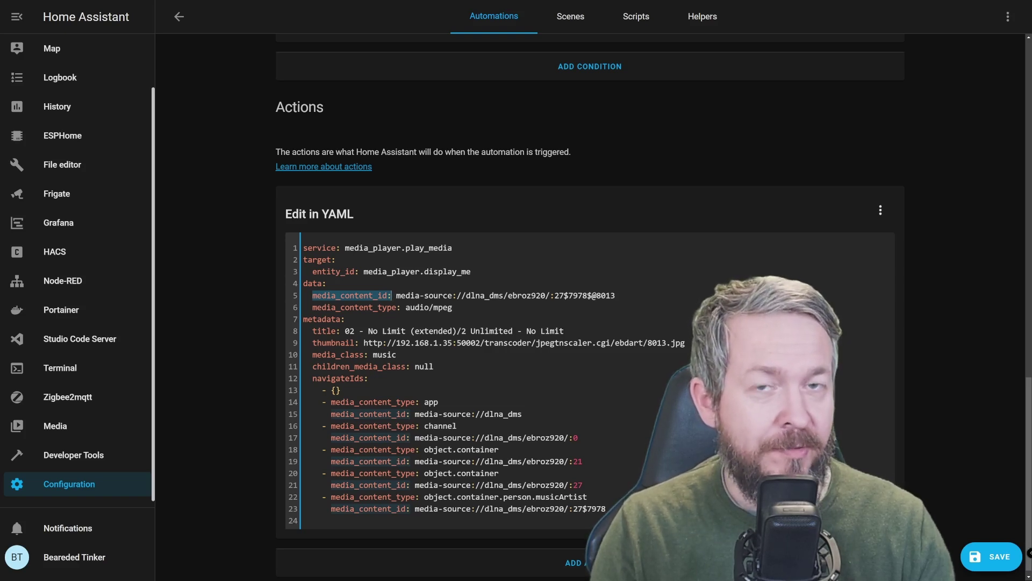
pyautogui.moveTo(313, 307); pyautogui.dragTo(405, 307)
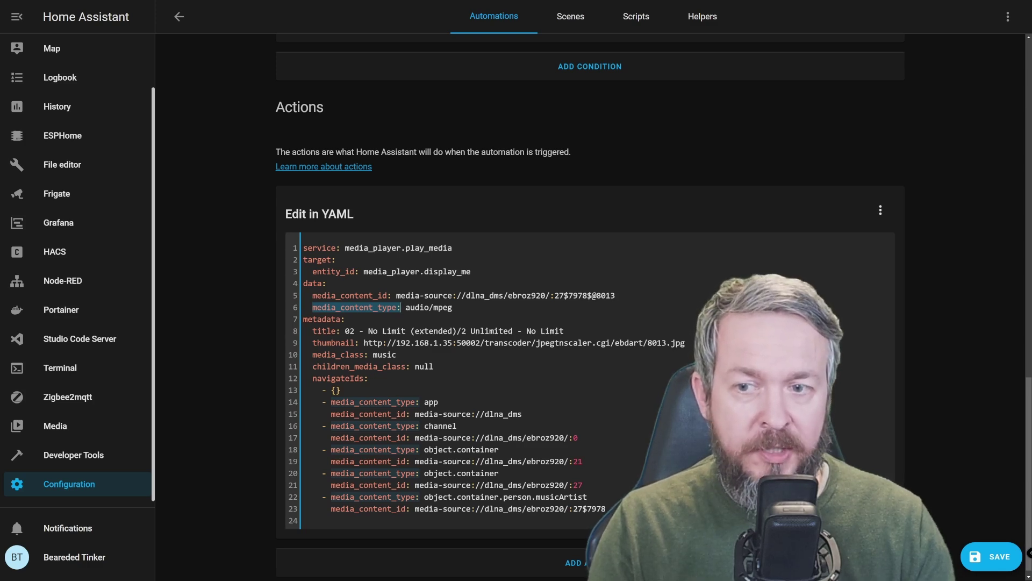
pyautogui.moveTo(303, 319); pyautogui.dragTo(304, 520)
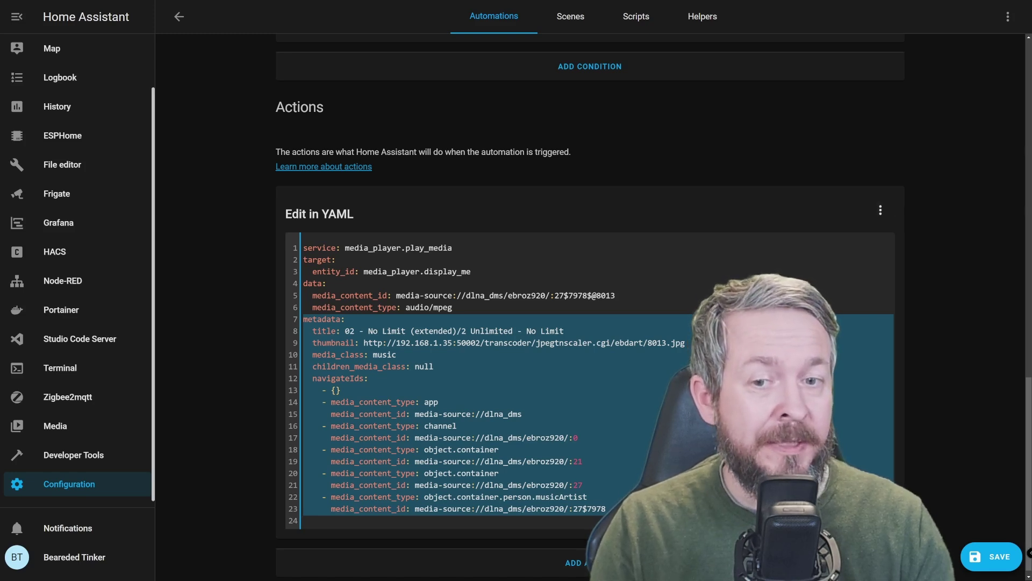
pyautogui.moveTo(615, 295); pyautogui.dragTo(397, 296)
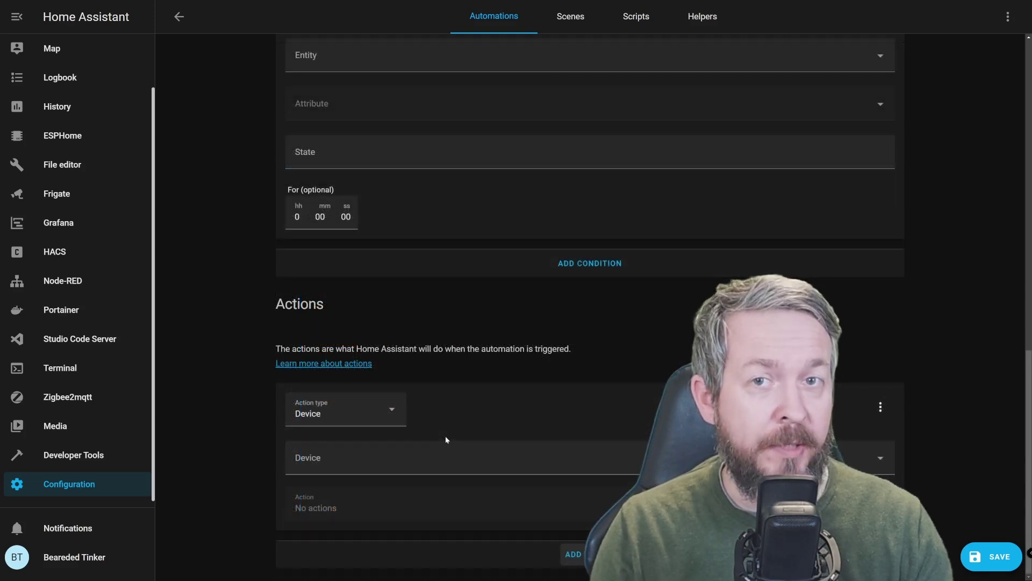
# - Set the action to play Otvoreni LIVE from Radio Browser on Display Me
pyautogui.click(335, 417)
pyautogui.click(336, 256)
pyautogui.click(381, 458)
pyautogui.click(365, 173)
pyautogui.scroll(-1, 437, 433)
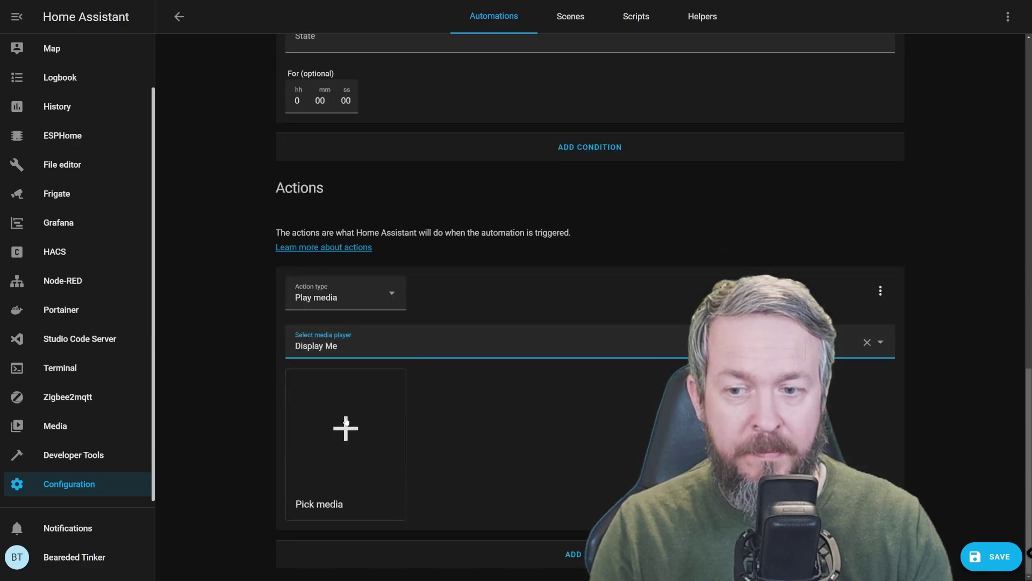
pyautogui.click(346, 430)
pyautogui.click(627, 337)
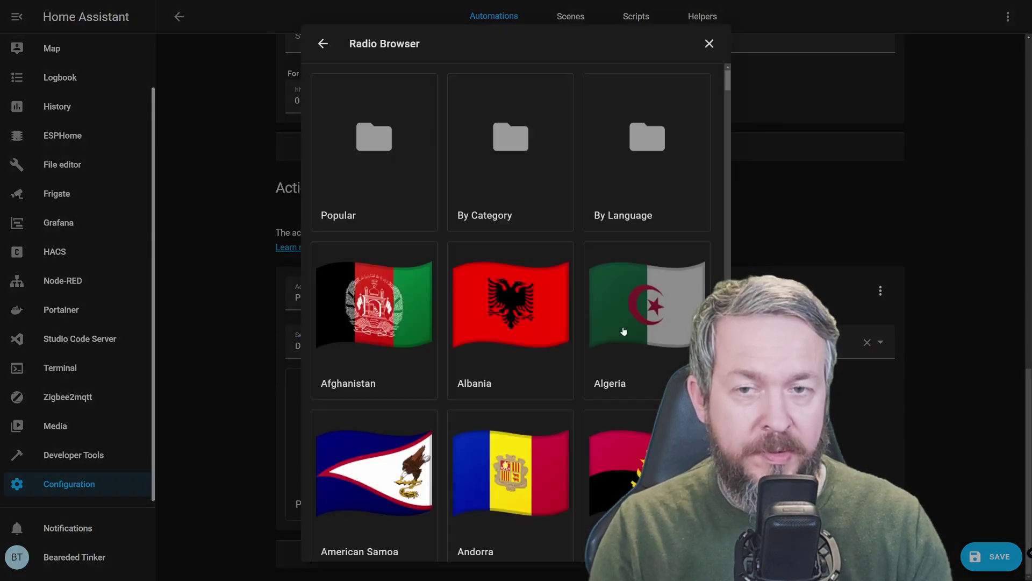
pyautogui.scroll(-6, 625, 332)
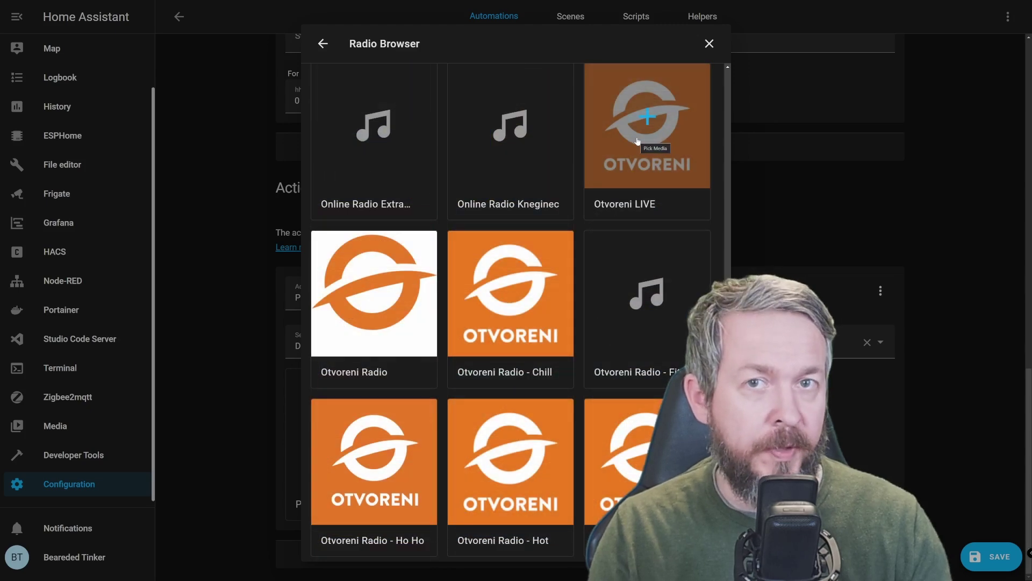
pyautogui.click(637, 141)
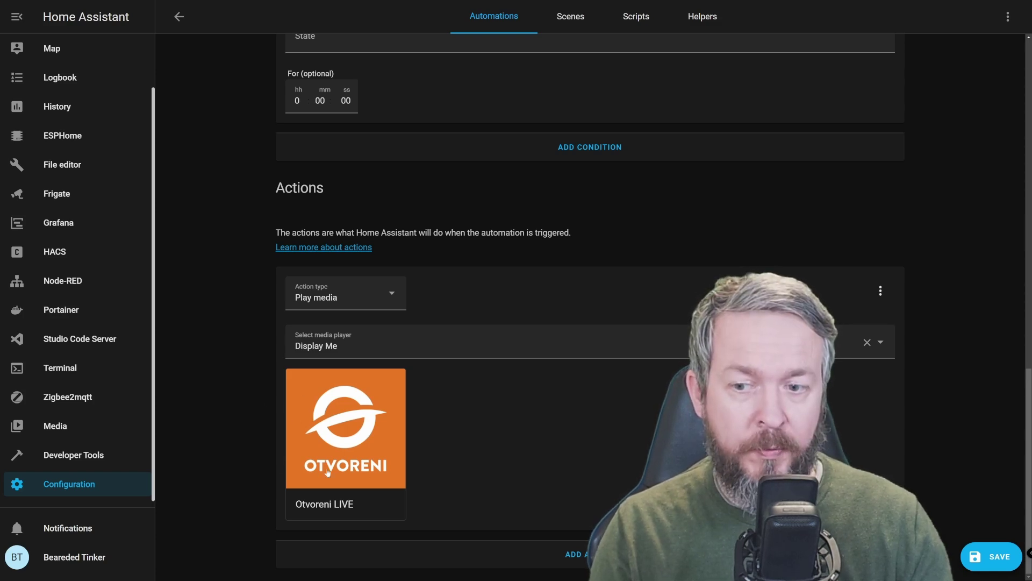
# - View the Otvoreni LIVE action in YAML and highlight the station UUID in media_content_id
pyautogui.click(880, 290)
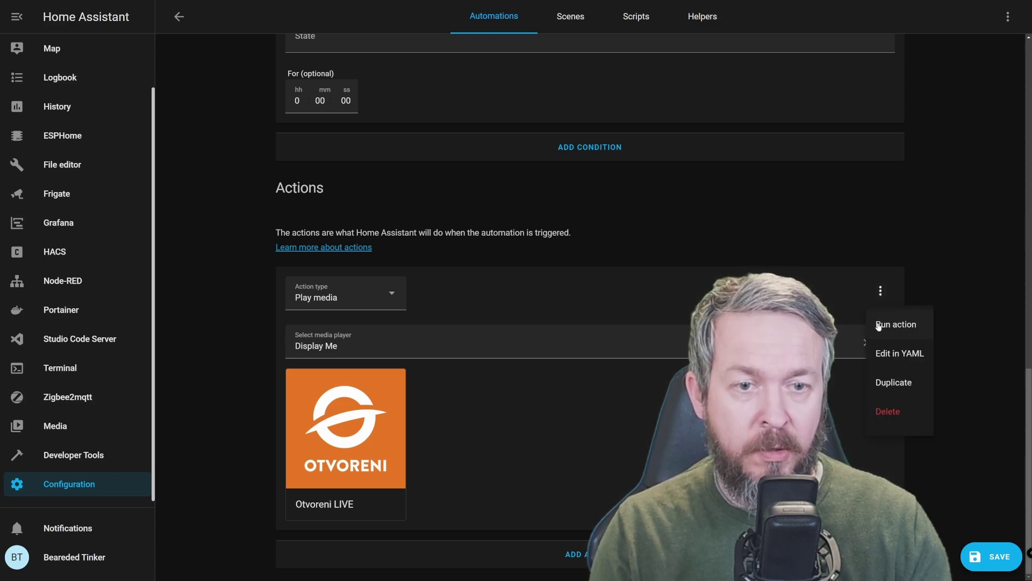
pyautogui.click(888, 353)
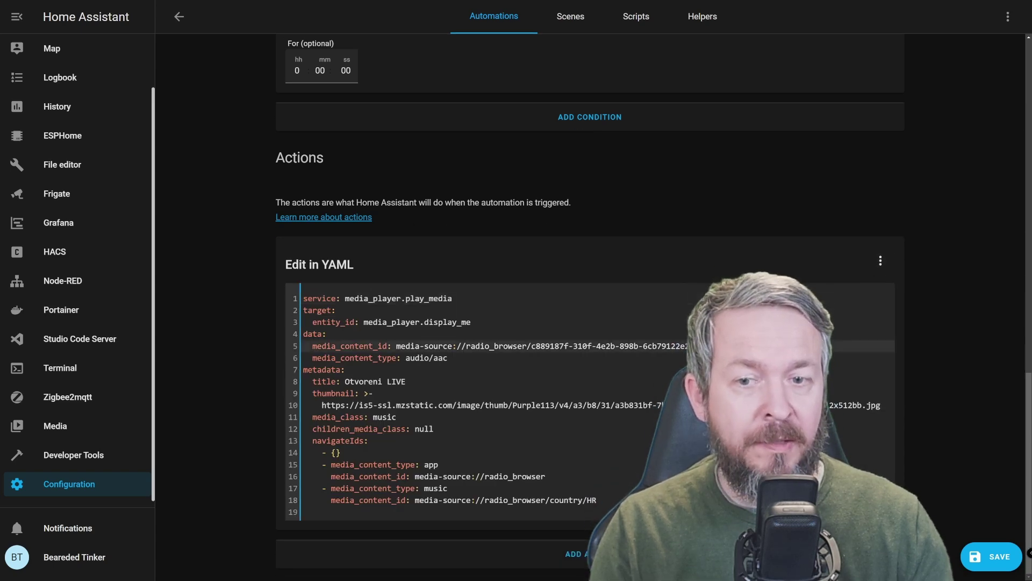
pyautogui.moveTo(543, 346); pyautogui.dragTo(694, 347)
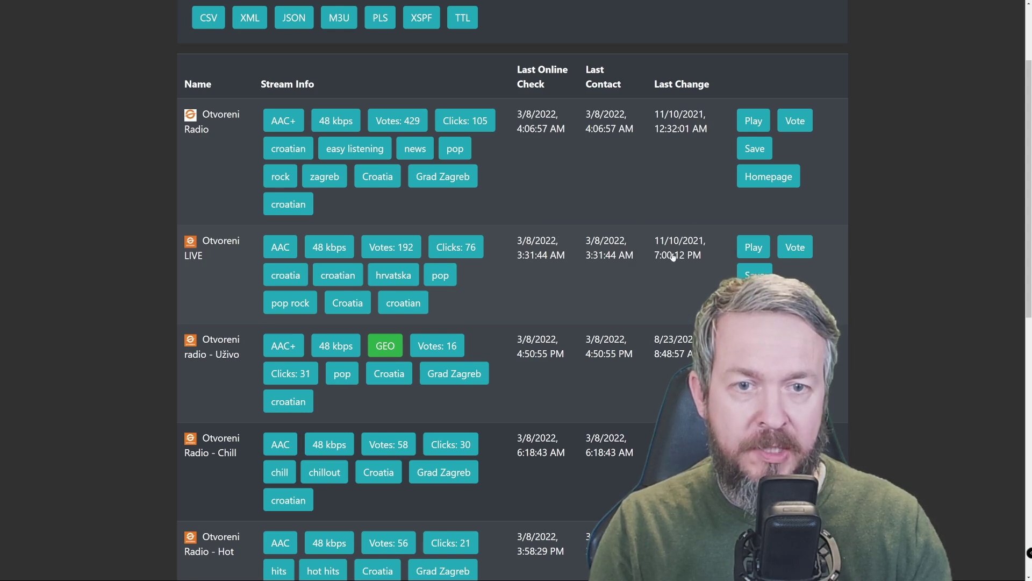
# - Open the Otvoreni LIVE details page on RadioBrowser and select part of its favicon URL
pyautogui.click(222, 243)
pyautogui.scroll(10, 223, 245)
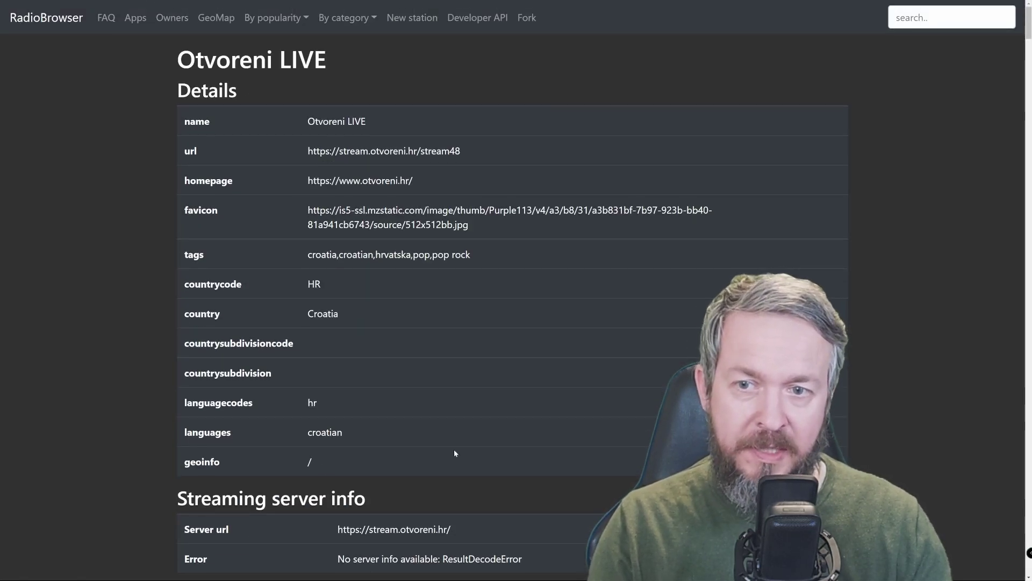
pyautogui.scroll(-4, 383, 197)
pyautogui.scroll(-3, 380, 203)
pyautogui.scroll(-9, 410, 376)
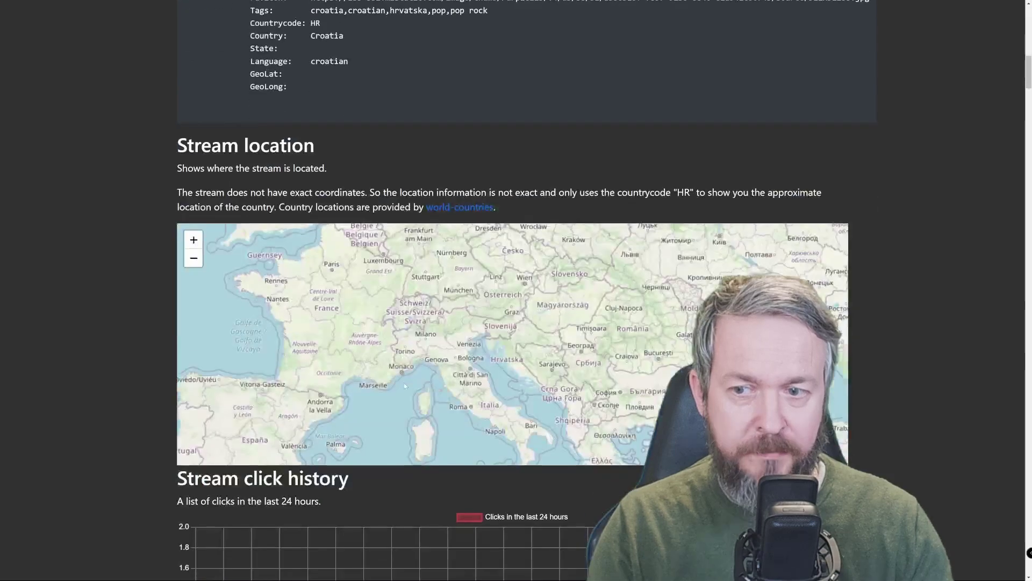
pyautogui.scroll(-4, 154, 450)
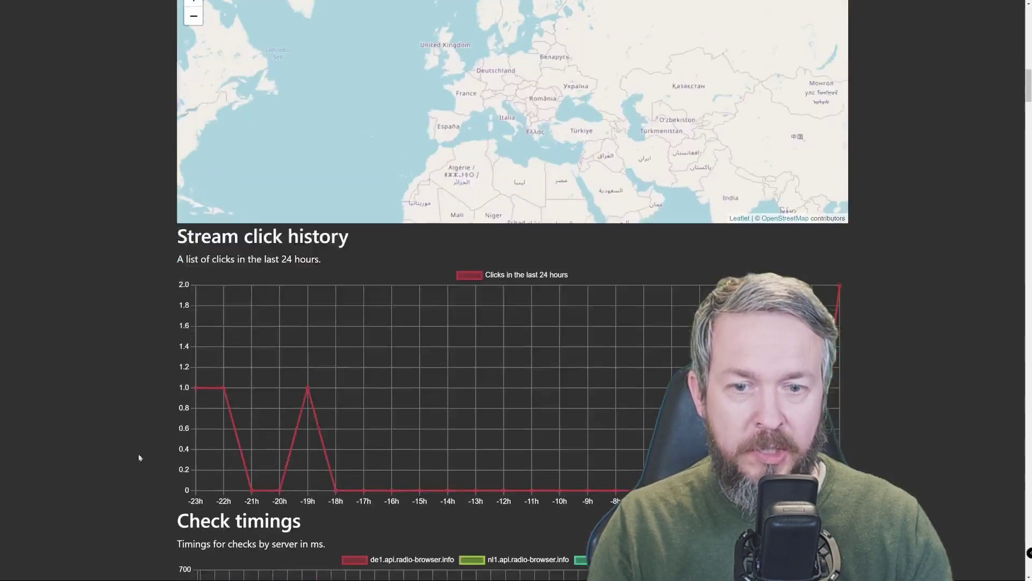
pyautogui.scroll(-8, 479, 475)
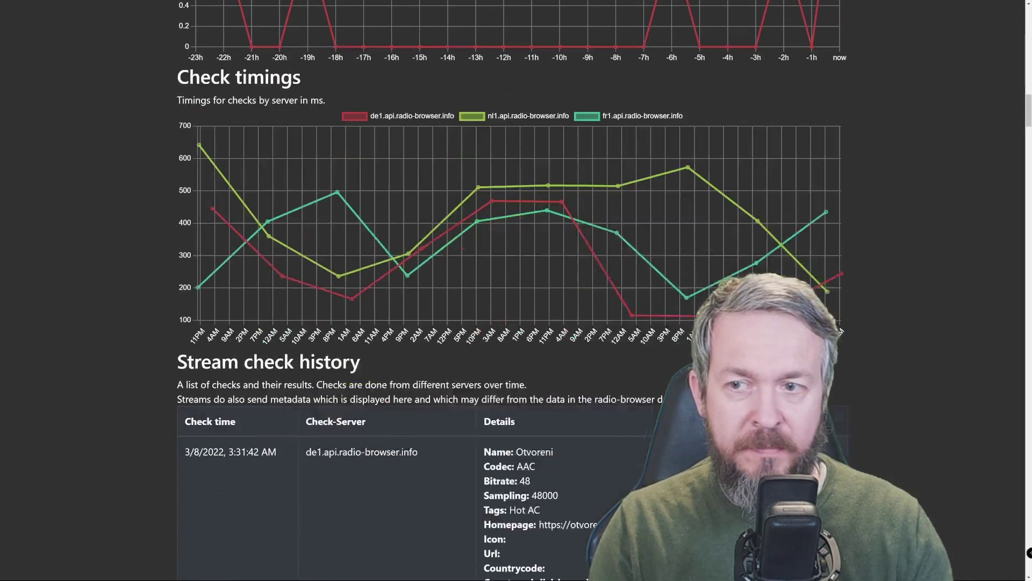
pyautogui.scroll(-20, 408, 355)
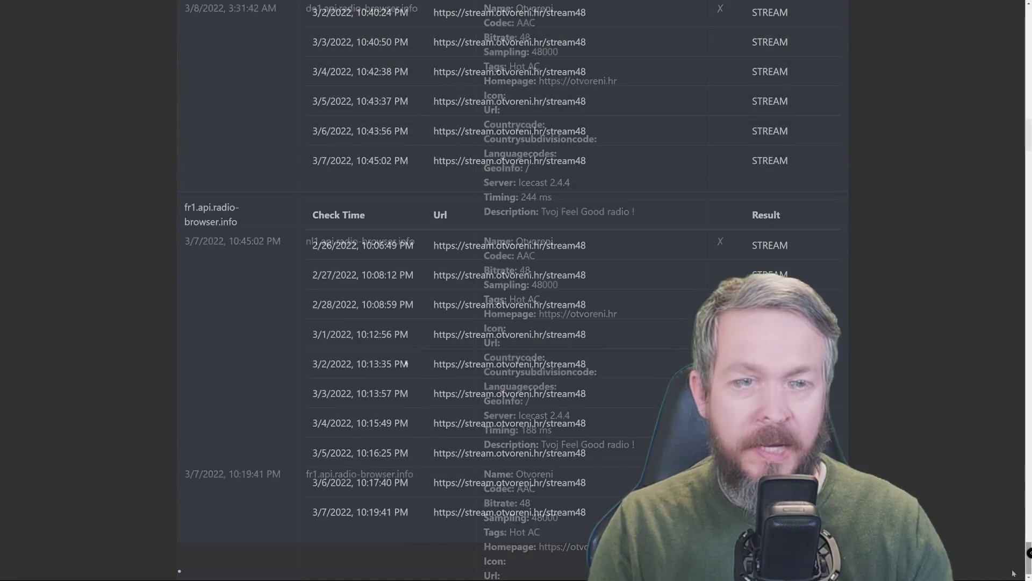
pyautogui.scroll(20, 1010, 556)
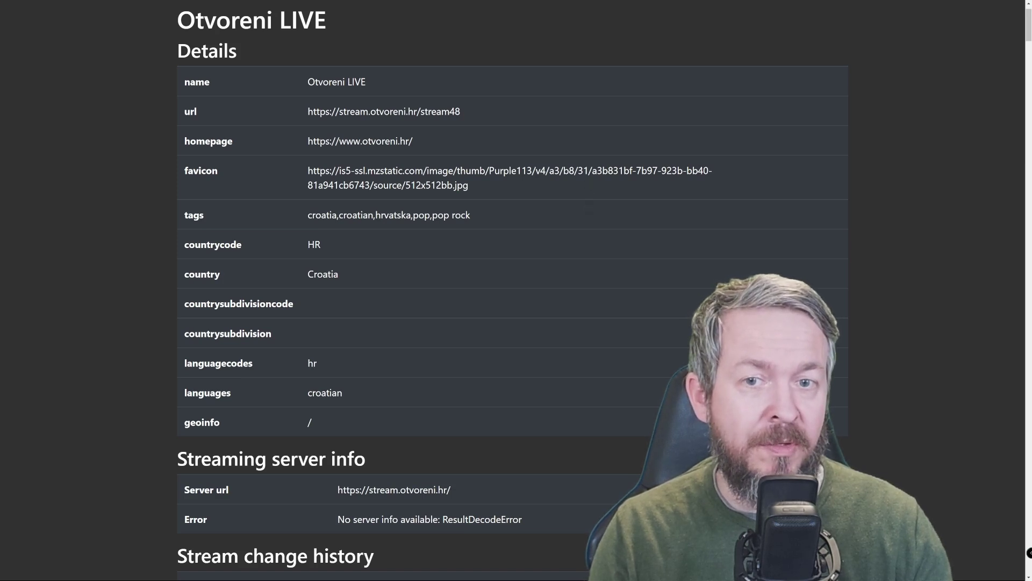
pyautogui.moveTo(592, 171); pyautogui.dragTo(370, 185)
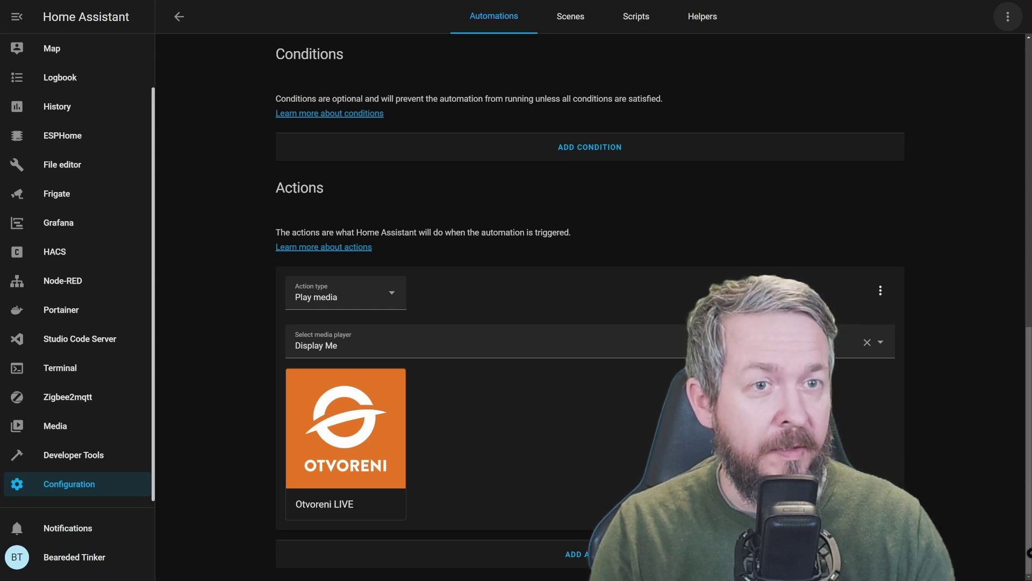
# - Show the Radio alarm clock automation as YAML and select all of its text
pyautogui.click(1007, 17)
pyautogui.click(979, 78)
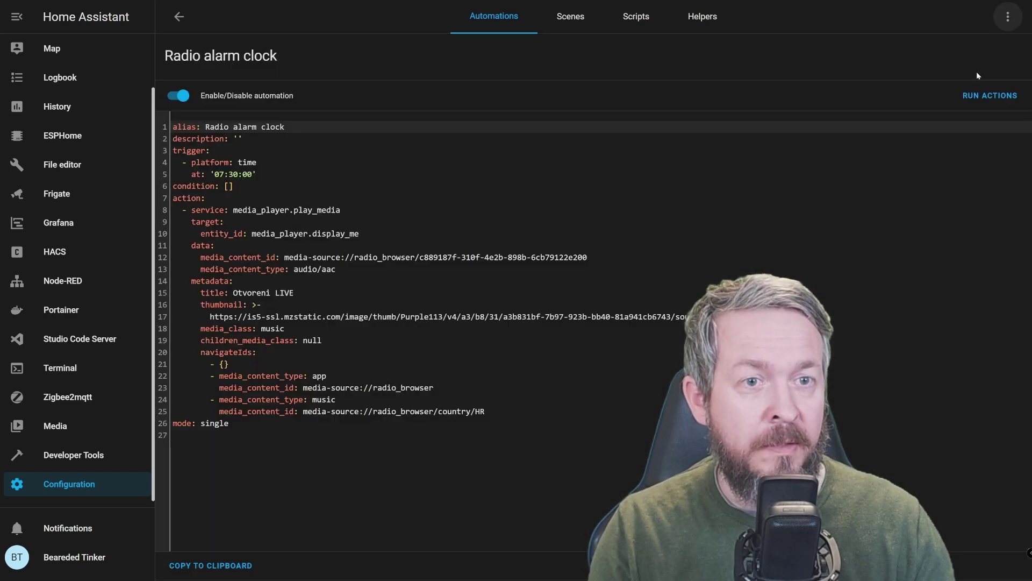
pyautogui.hotkey('ctrl', 'a')
pyautogui.hotkey('ctrl', 'c')
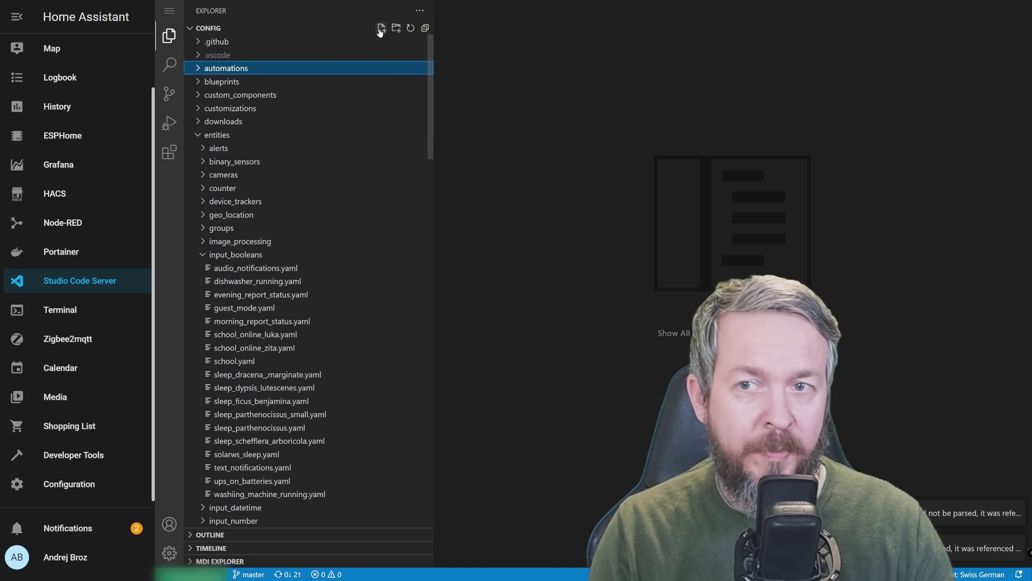
# - Create radio_alarm_clock.yaml in the config folder and paste the copied automation YAML into it
pyautogui.click(381, 29)
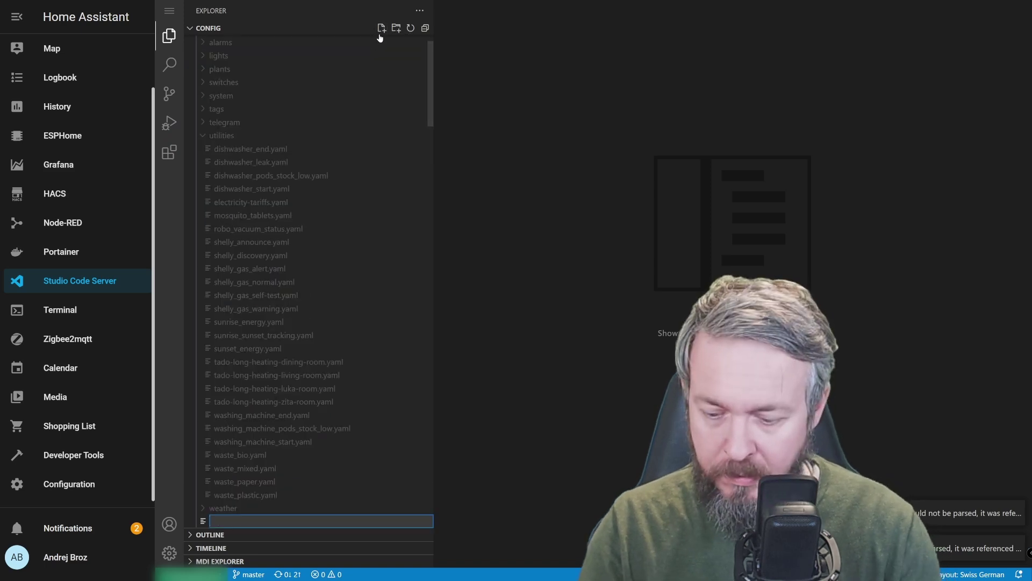
pyautogui.write('radio_')
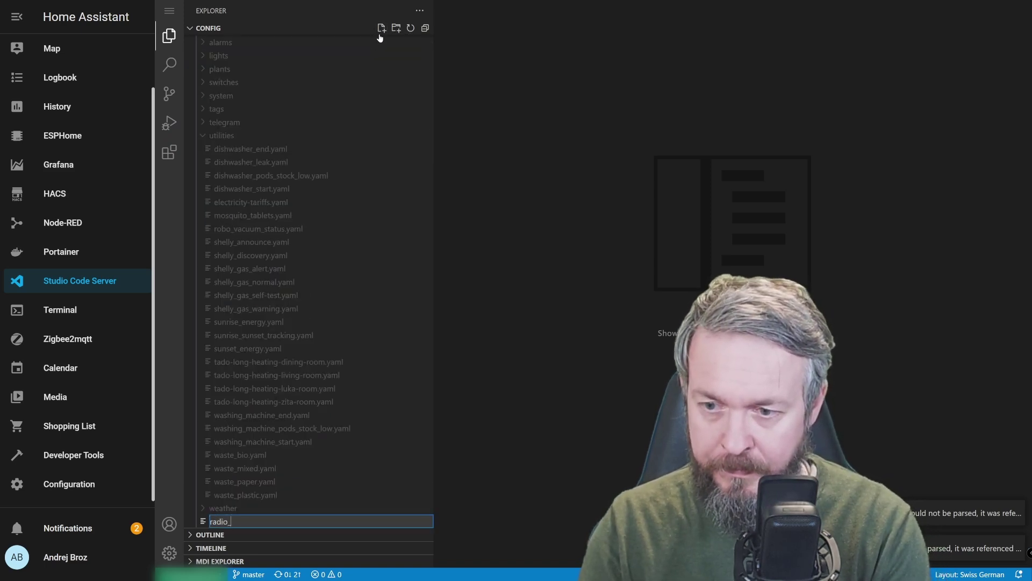
pyautogui.write('alarm_')
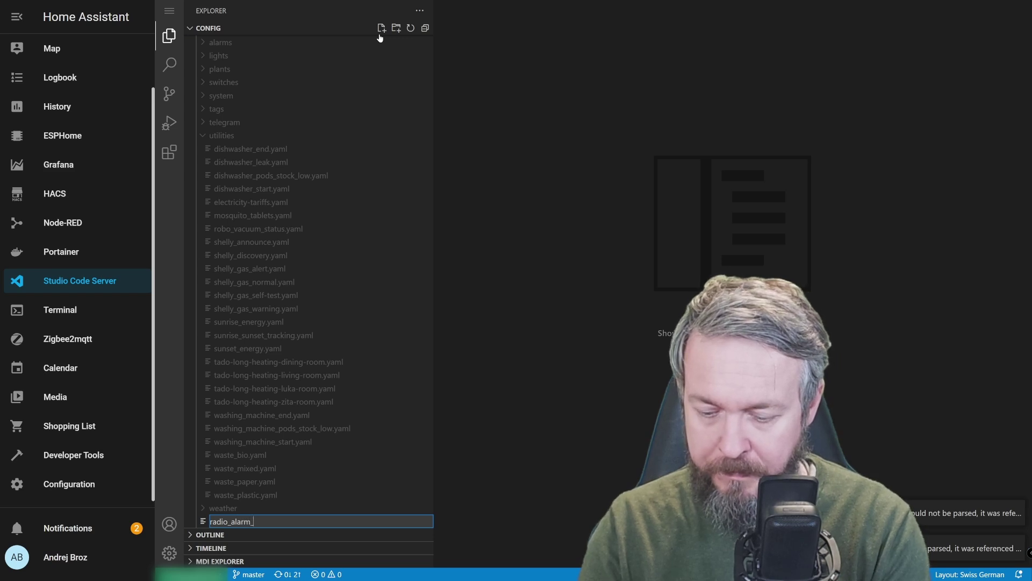
pyautogui.write('clock.yaml')
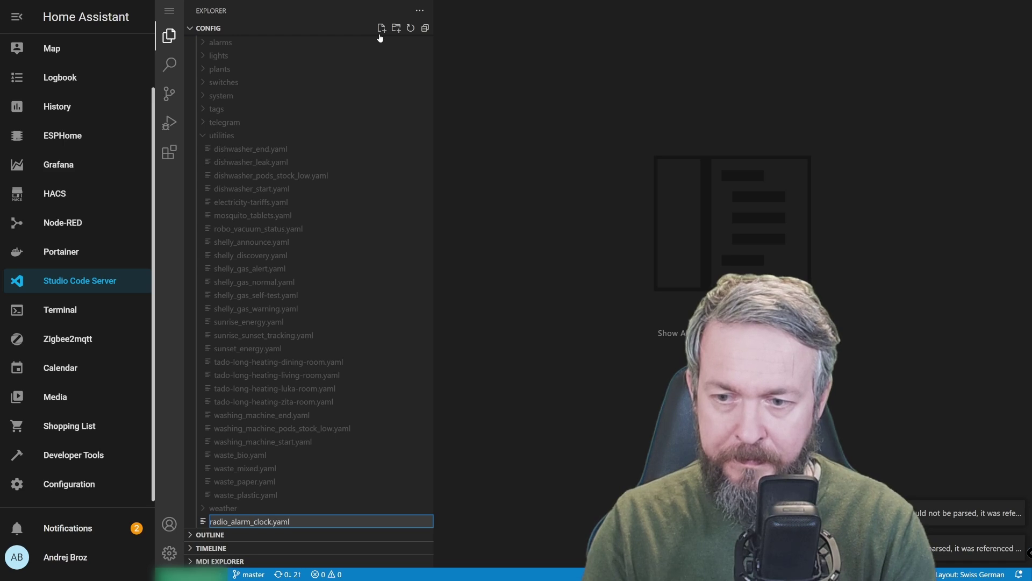
pyautogui.press('Return')
pyautogui.hotkey('ctrl', 'v')
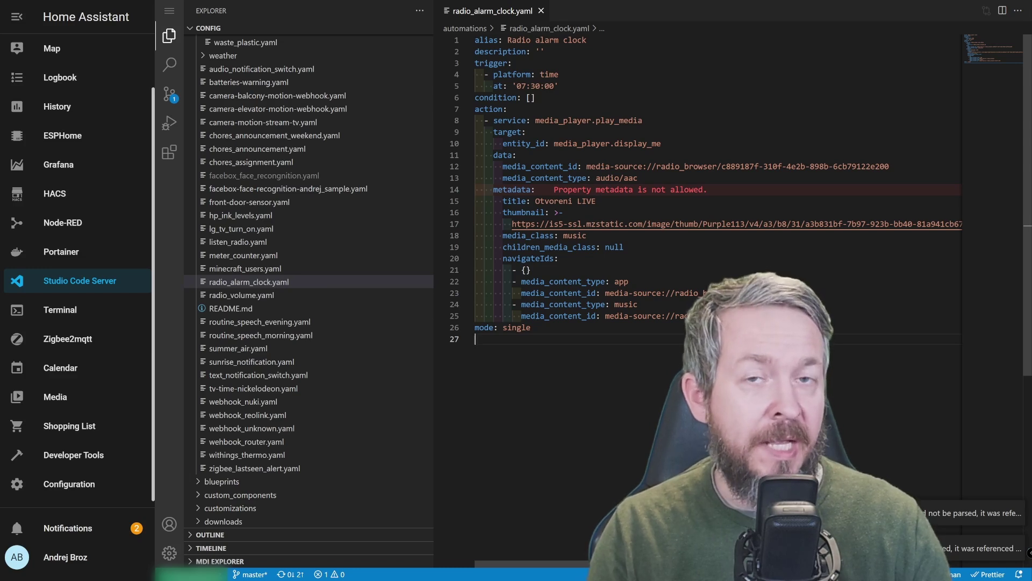
# - Replace the empty condition list with a state condition on binary_sensor.workday_today
pyautogui.click(536, 97)
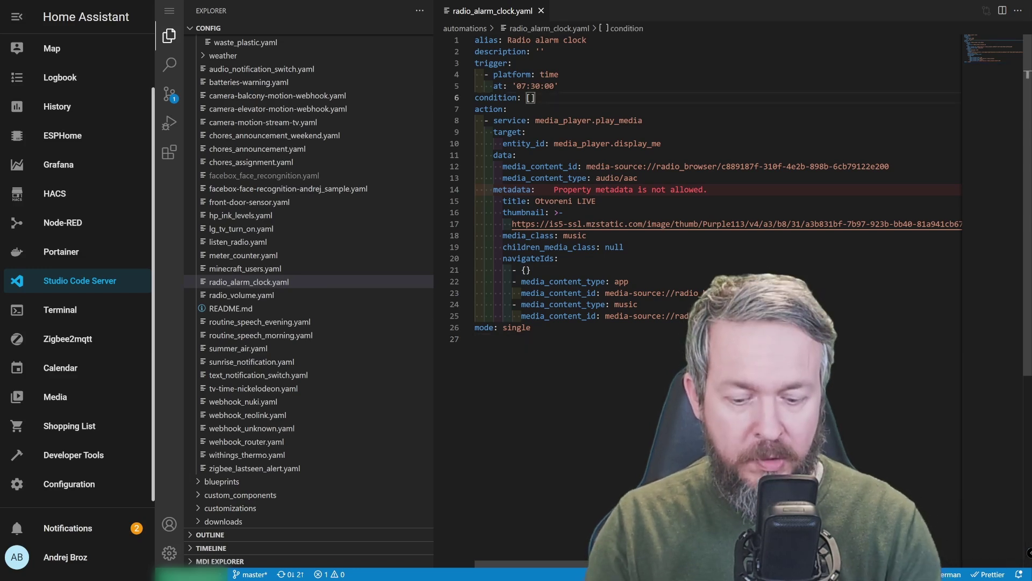
pyautogui.press('BackSpace')
pyautogui.press('BackSpace')
pyautogui.press('Return')
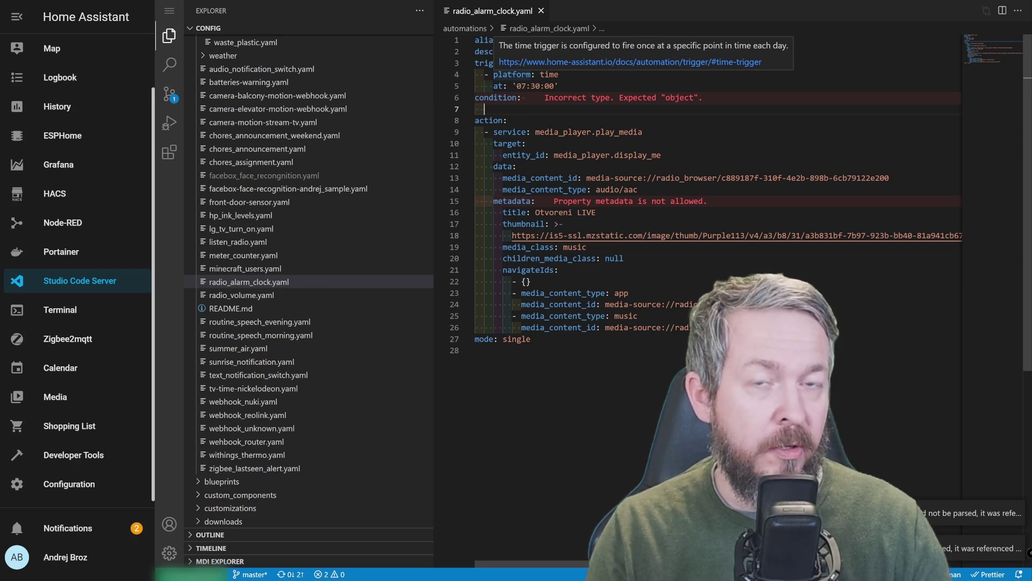
pyautogui.write('- condition: state   entity_id: binary_sensor.workday_today')
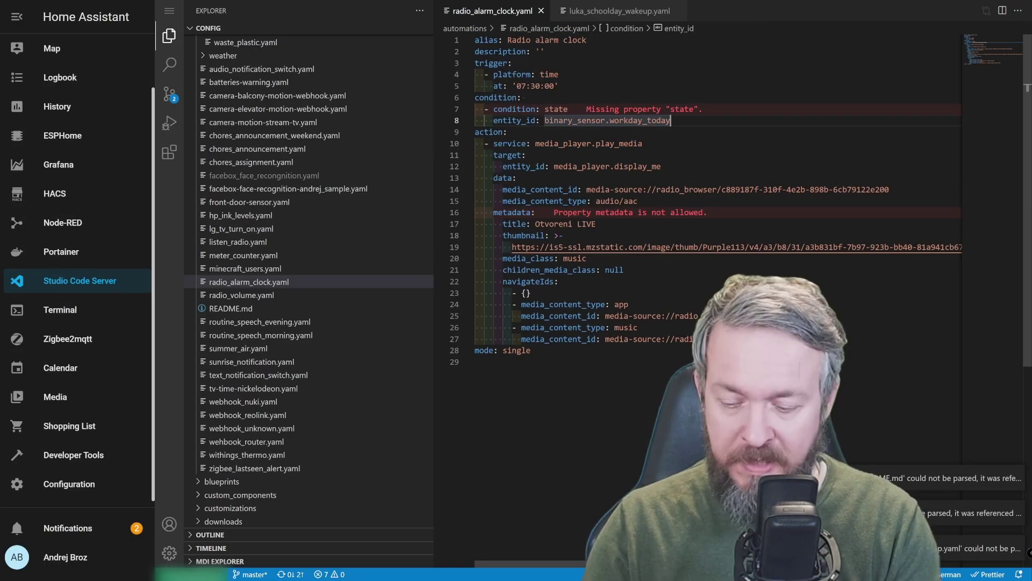
# - Add state: 'on' under the workday condition's entity_id
pyautogui.write("state: 'on")
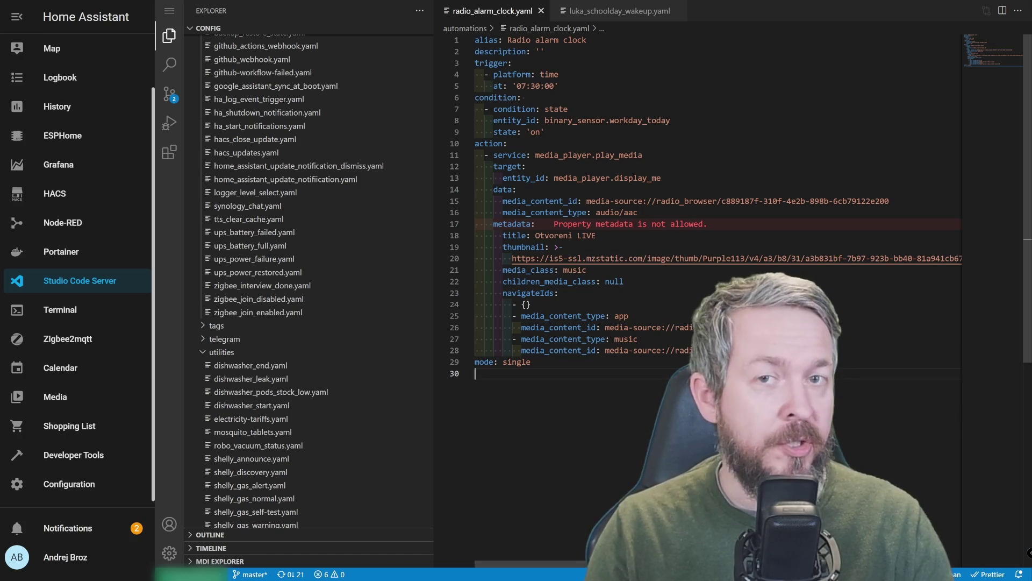
pyautogui.moveTo(559, 155)
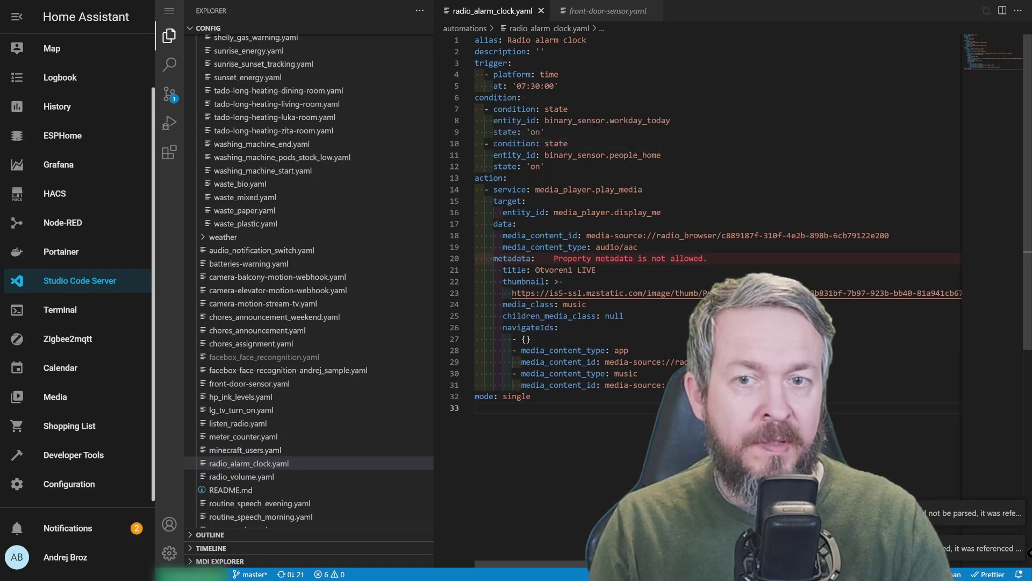
# - Add a binary_sensor.people_home 'on' condition, then return from people_home.yaml to radio_alarm_clock.yaml
pyautogui.moveTo(592, 155)
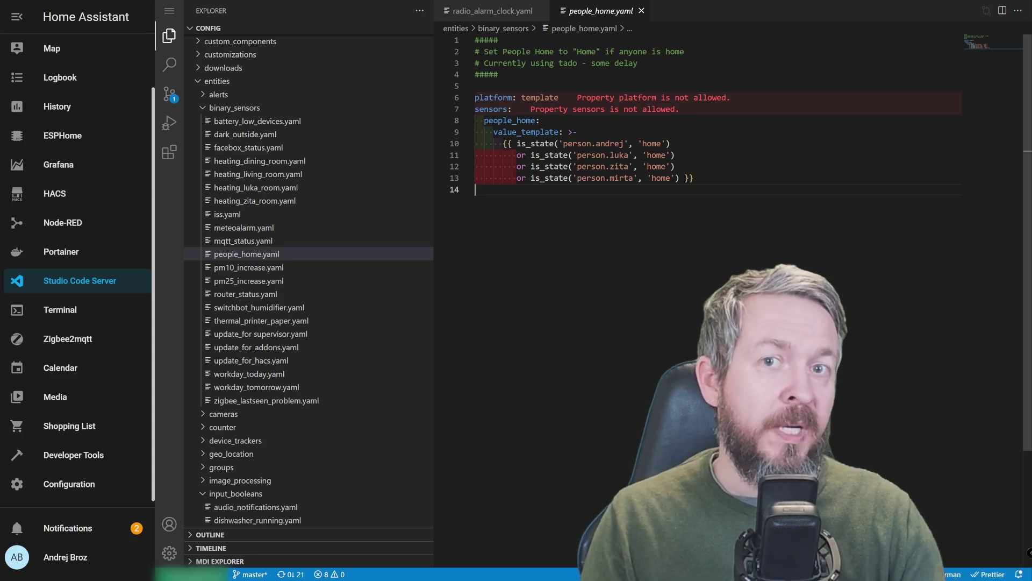
pyautogui.hotkey('ctrl', 'Tab')
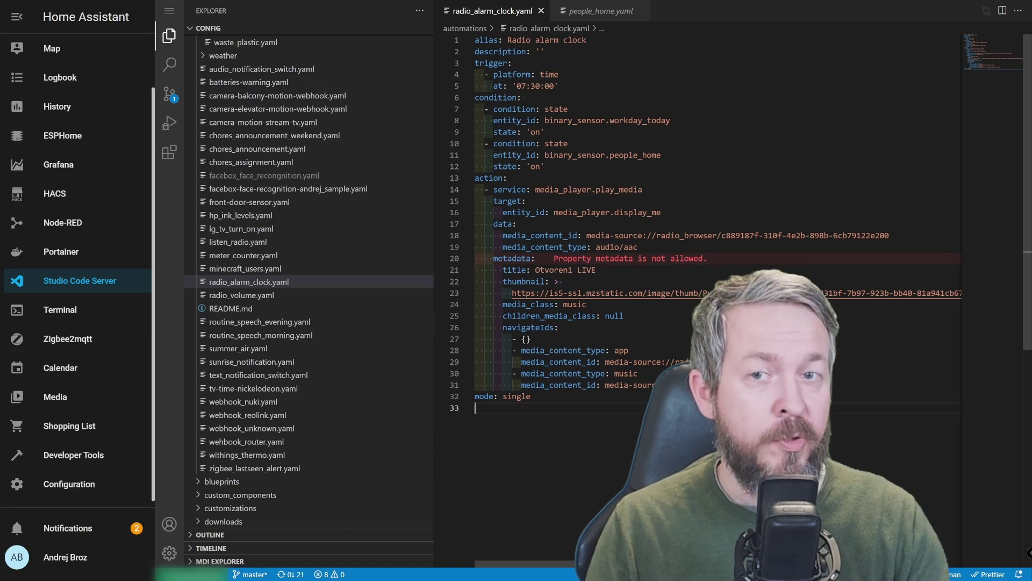
# - Open camera-motion-stream-tv.yaml to view the camera.elevator_profile1 on Display Me automation
pyautogui.moveTo(498, 86)
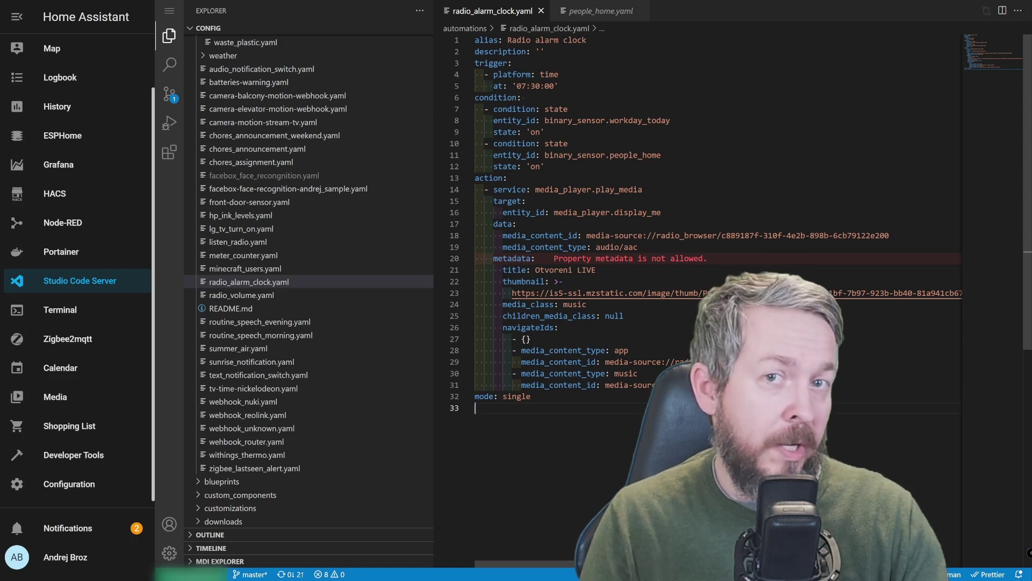
pyautogui.moveTo(570, 189)
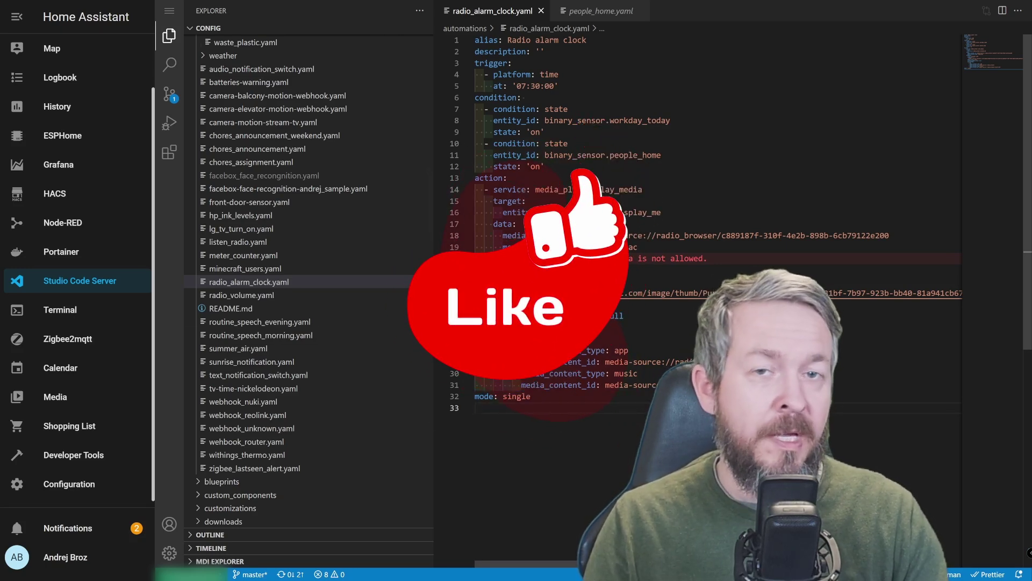
pyautogui.moveTo(508, 189)
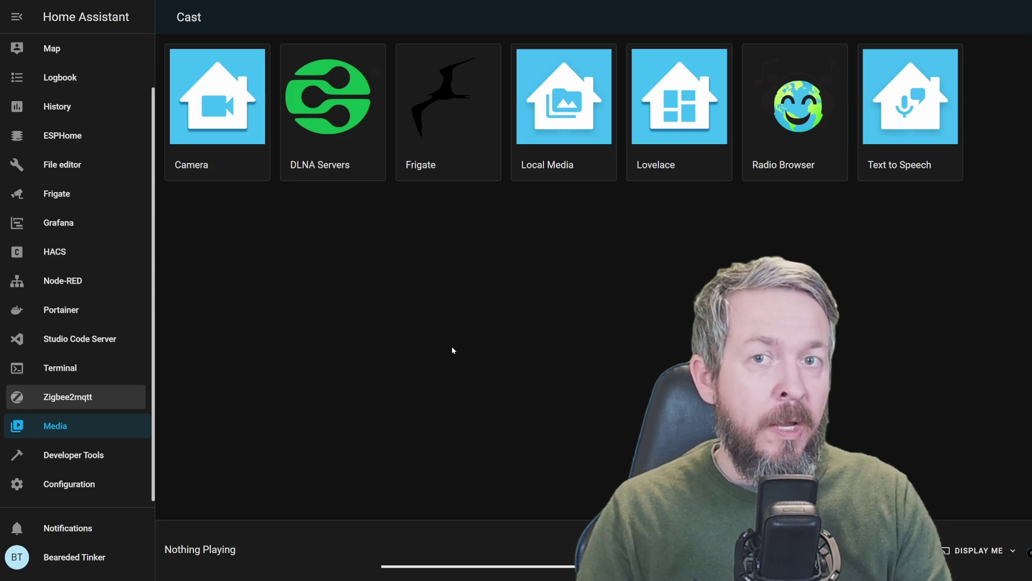
# - Create a new empty automation named 'Stream camera on movement'
pyautogui.click(59, 485)
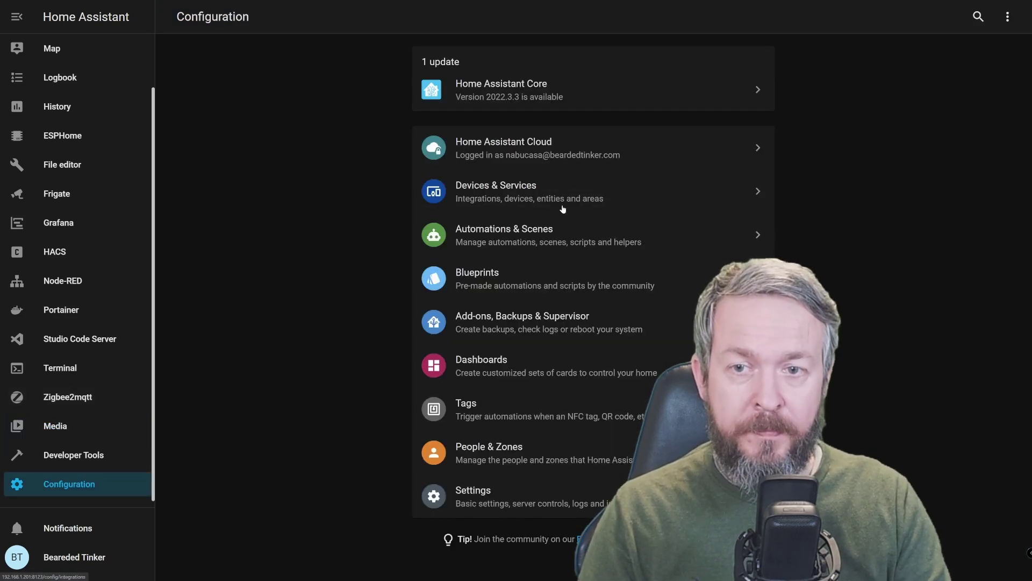
pyautogui.click(543, 232)
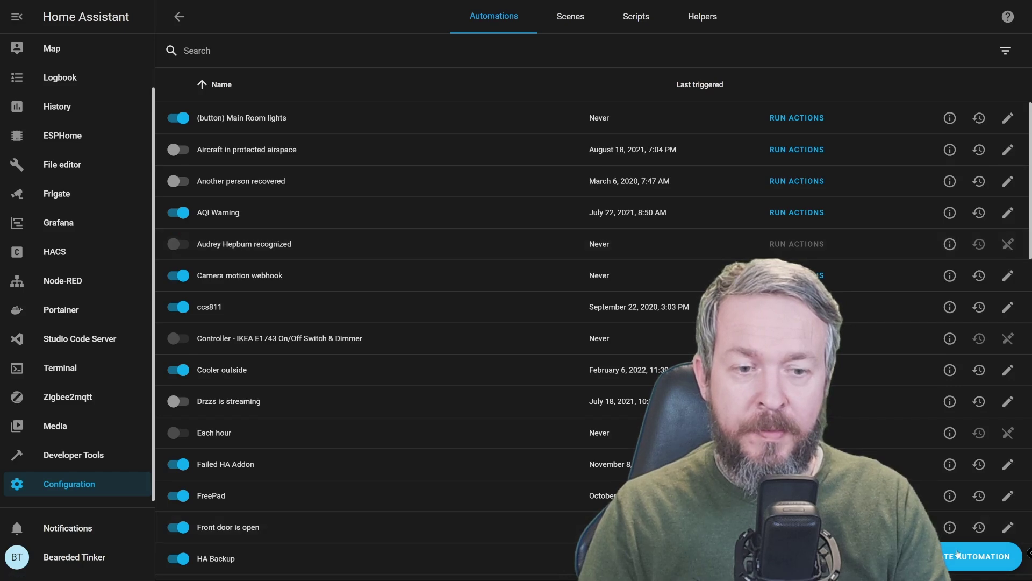
pyautogui.click(983, 556)
pyautogui.click(435, 337)
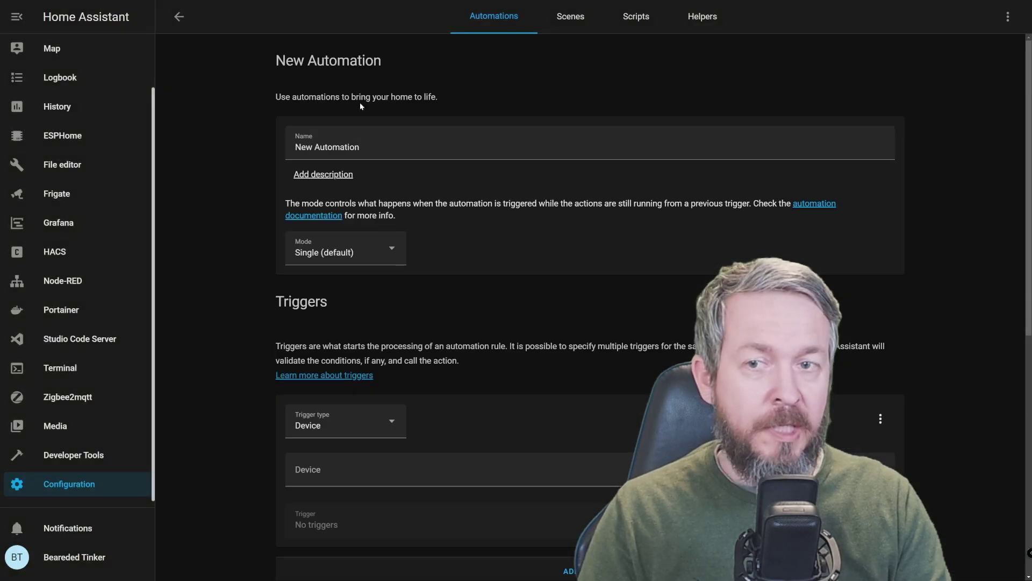
pyautogui.tripleClick(368, 142)
pyautogui.write('Stream camera')
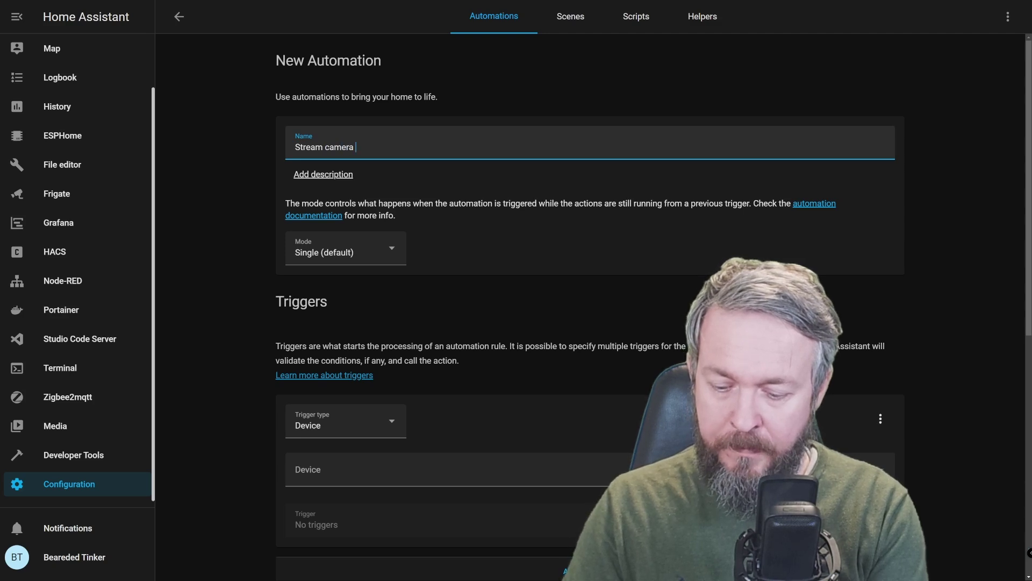
pyautogui.write(' on movement')
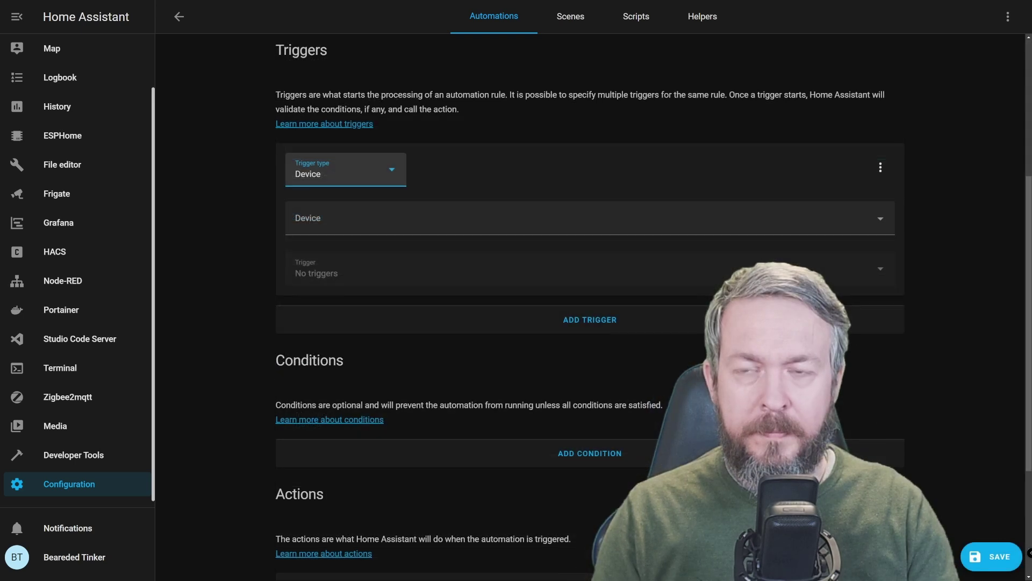
# - Add a State trigger on Living Room motion occupancy, attribute occupancy, from 'off' to 'on'
pyautogui.click(351, 178)
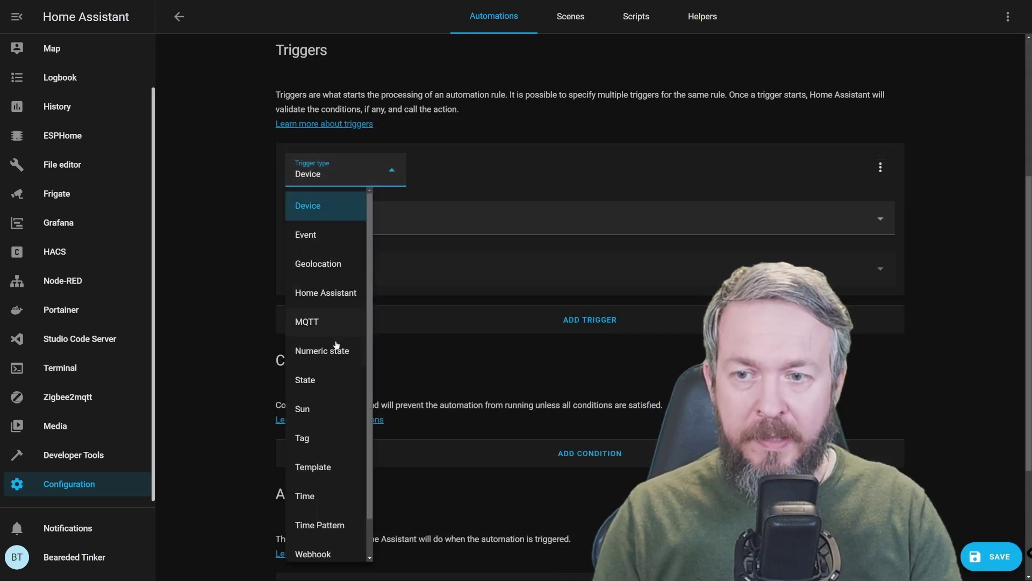
pyautogui.click(334, 380)
pyautogui.click(295, 220)
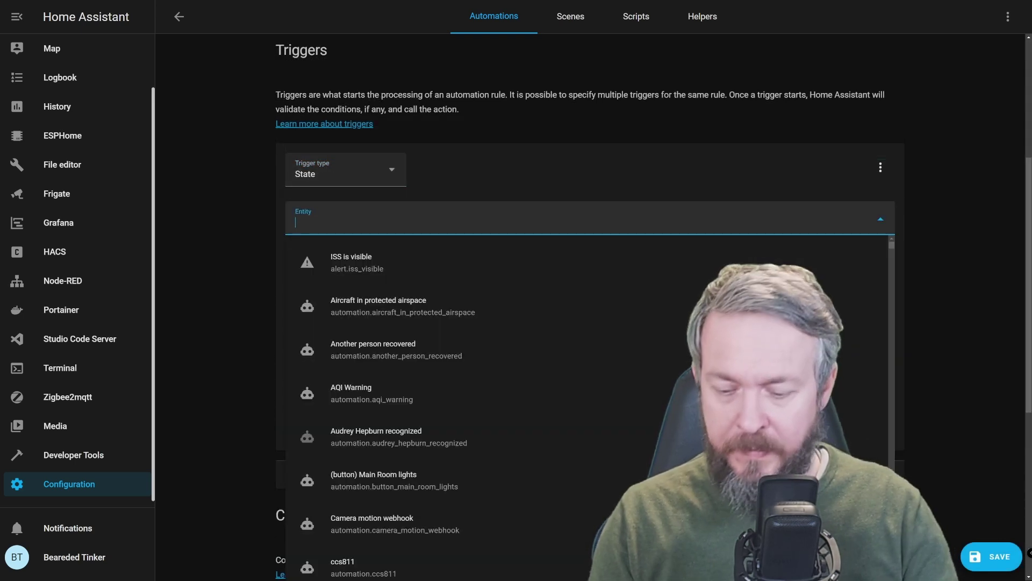
pyautogui.write('living room mot')
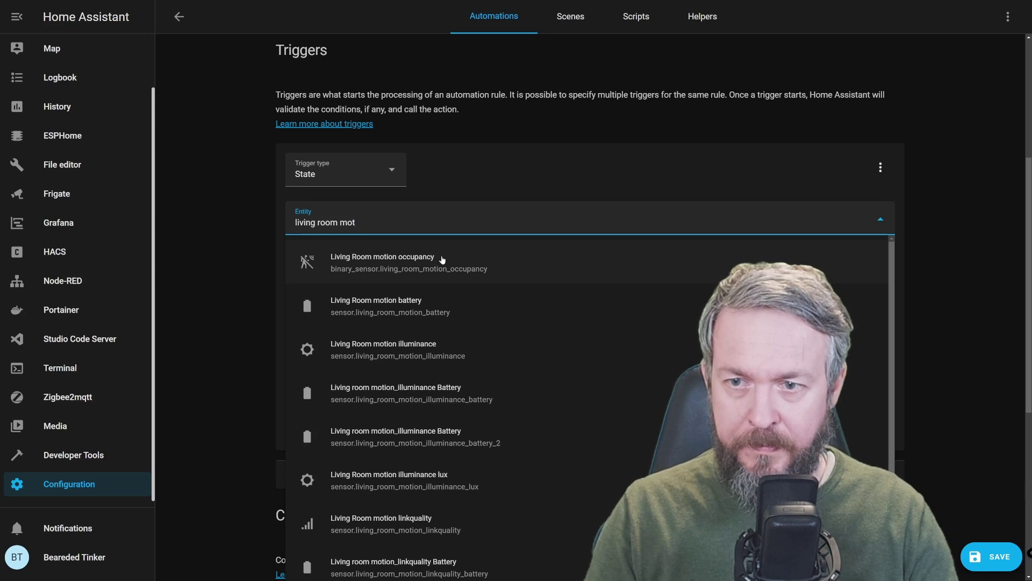
pyautogui.click(443, 259)
pyautogui.click(443, 259)
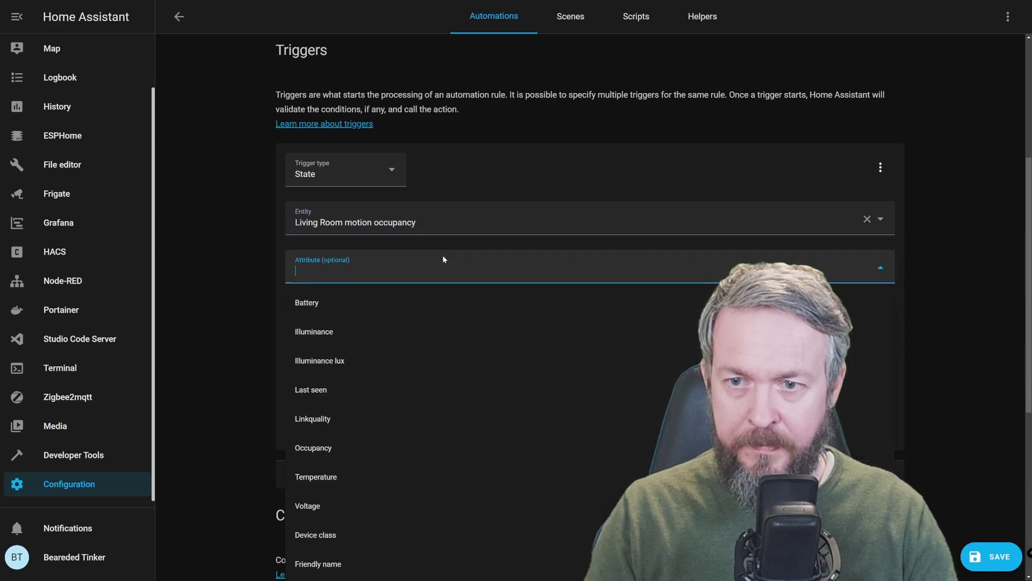
pyautogui.click(305, 448)
pyautogui.click(318, 371)
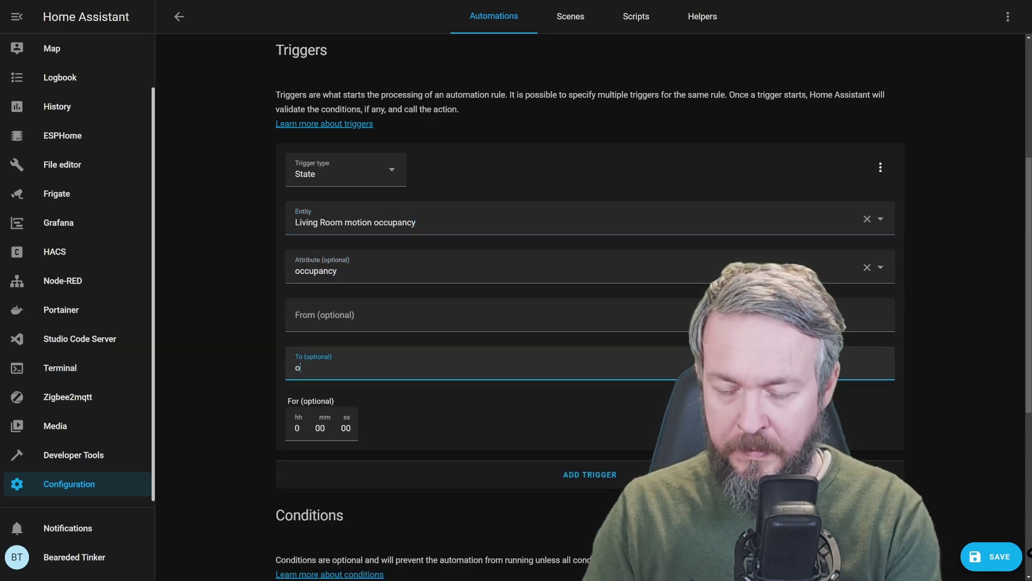
pyautogui.write('n')
pyautogui.click(430, 317)
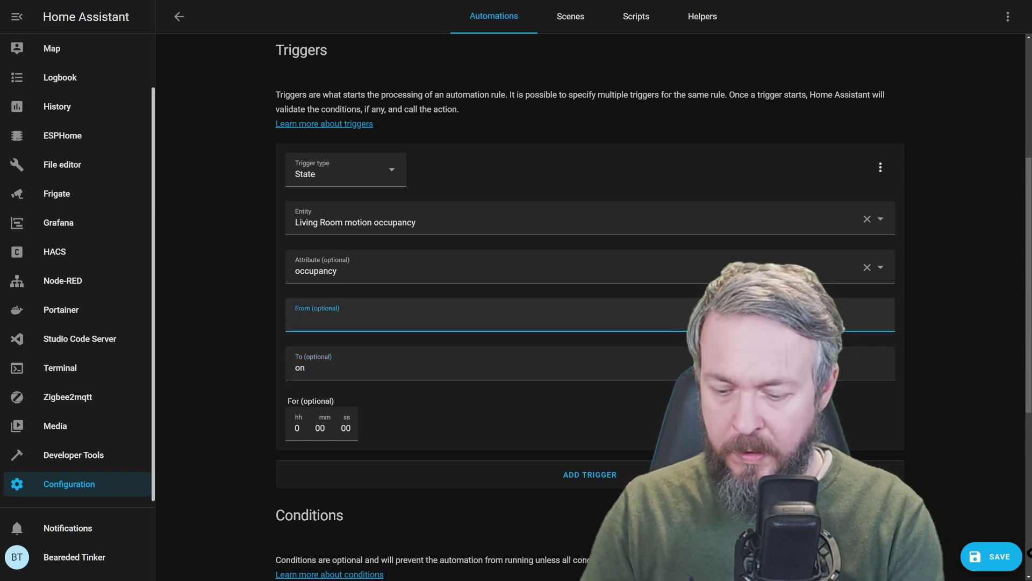
pyautogui.write('off')
pyautogui.scroll(-1, 376, 178)
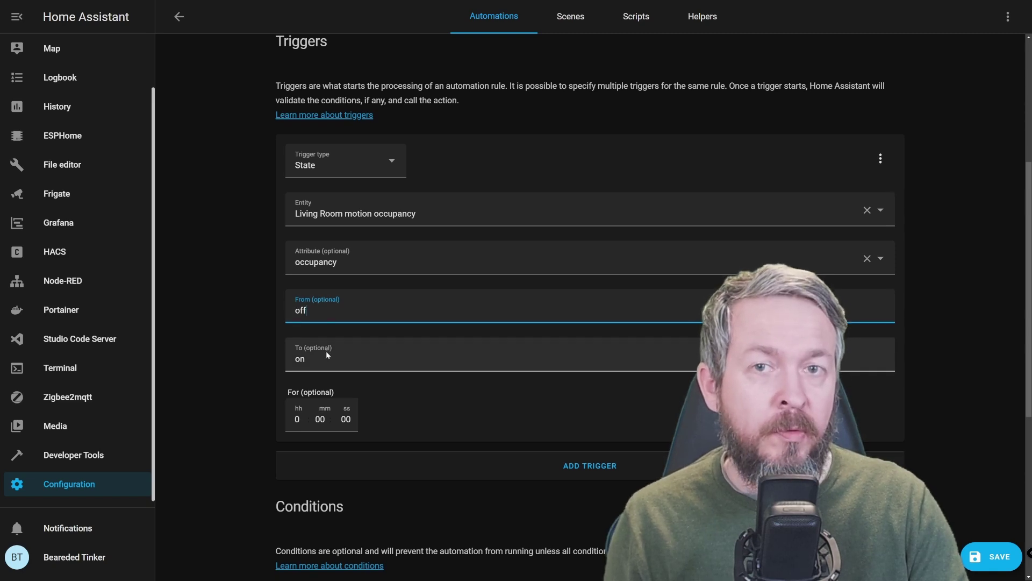
# - Add a Play media action streaming the Voron 2.4 camera to Display Me, then test-run it
pyautogui.scroll(-6, 326, 350)
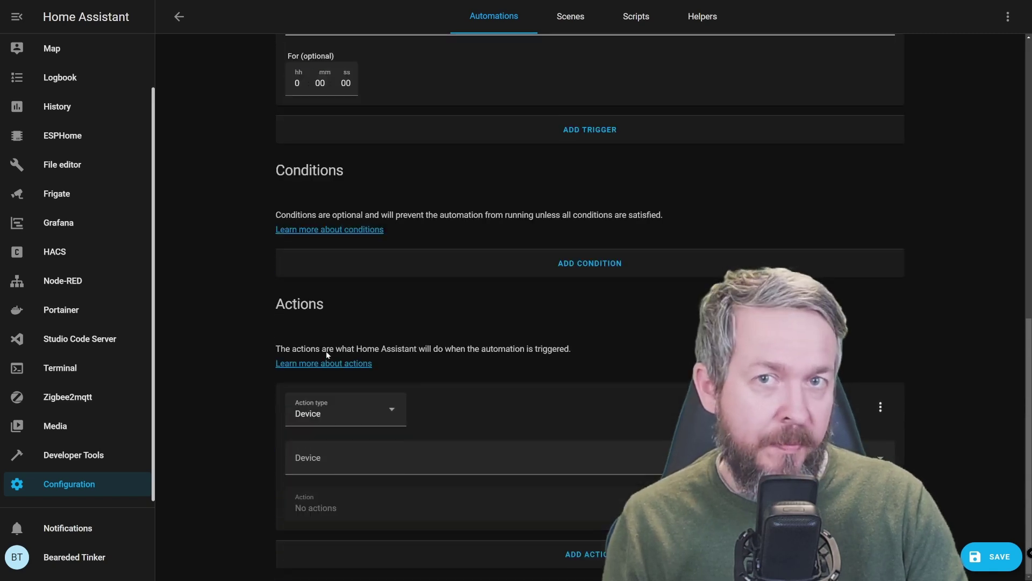
pyautogui.click(390, 412)
pyautogui.click(331, 248)
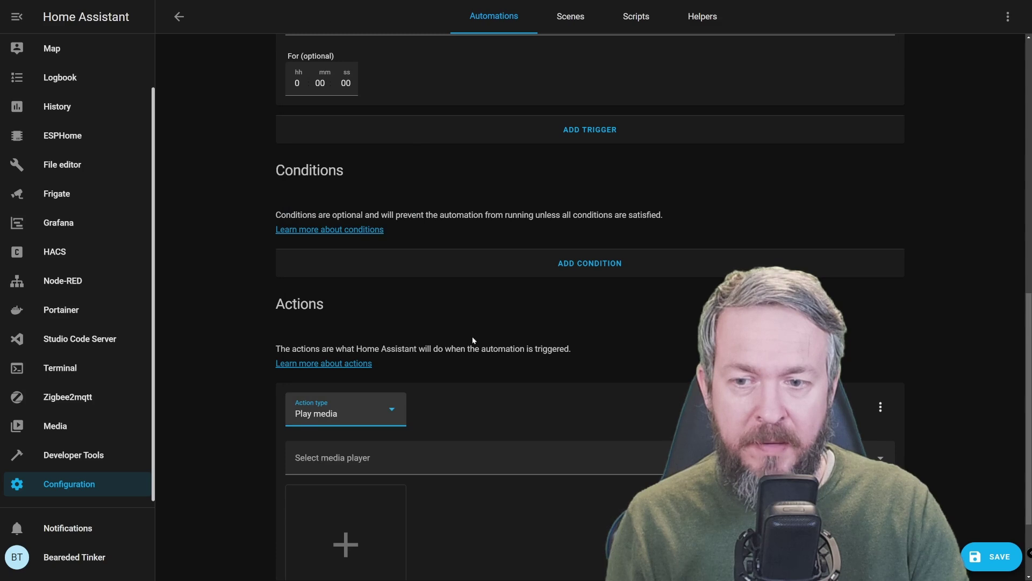
pyautogui.scroll(-3, 347, 266)
pyautogui.click(344, 342)
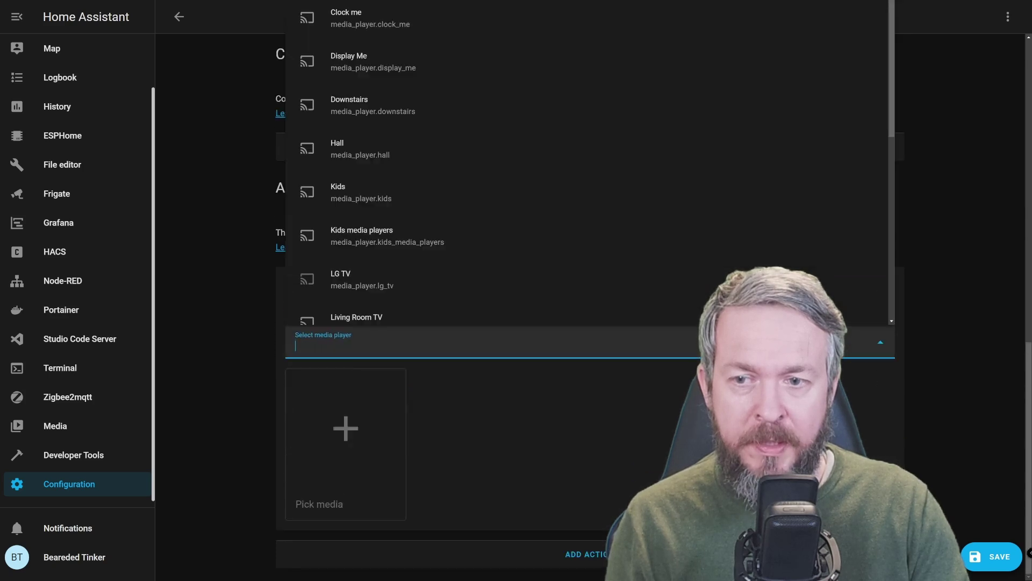
pyautogui.click(360, 61)
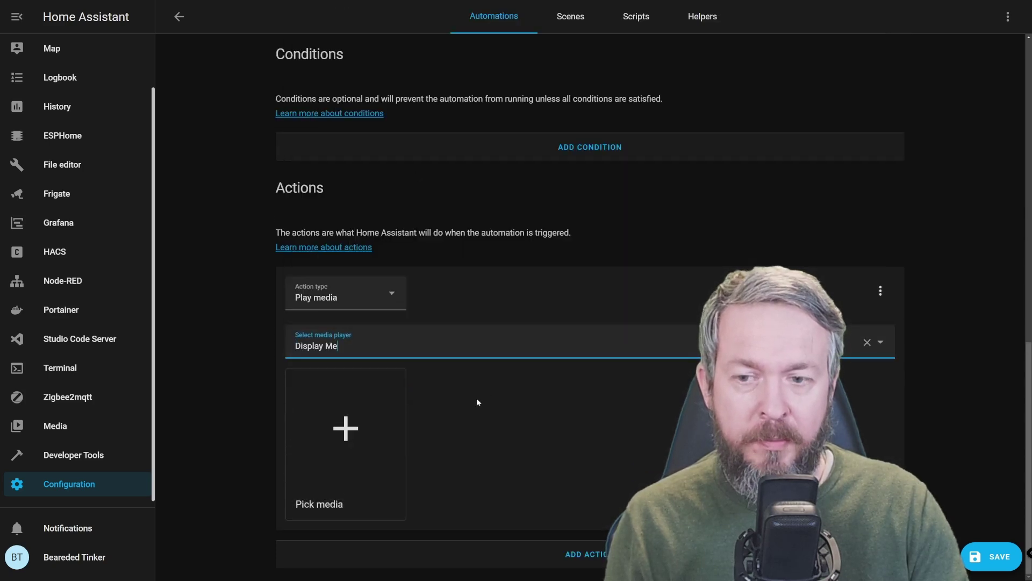
pyautogui.click(346, 409)
pyautogui.click(377, 143)
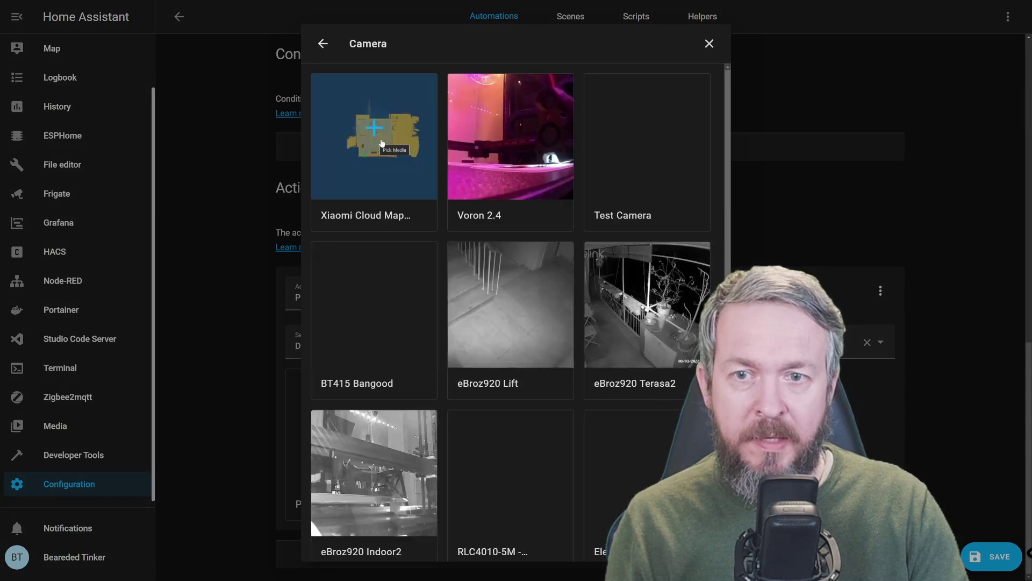
pyautogui.click(526, 172)
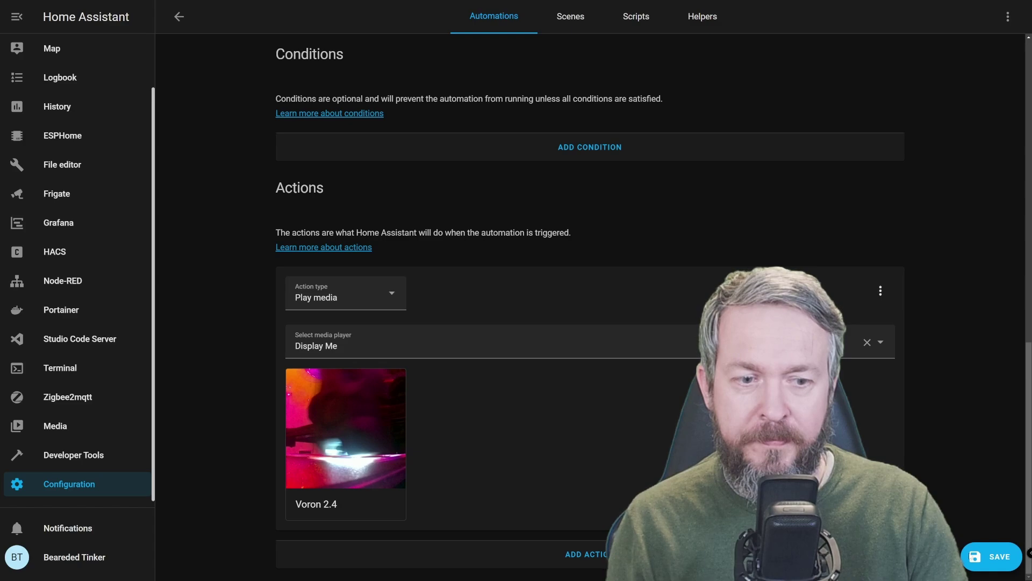
pyautogui.click(881, 292)
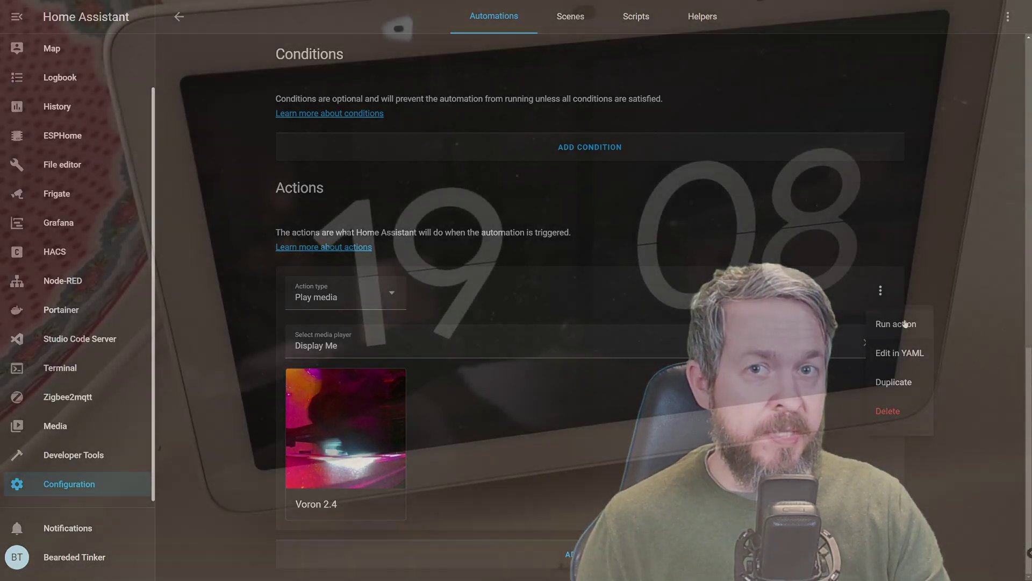
pyautogui.click(905, 323)
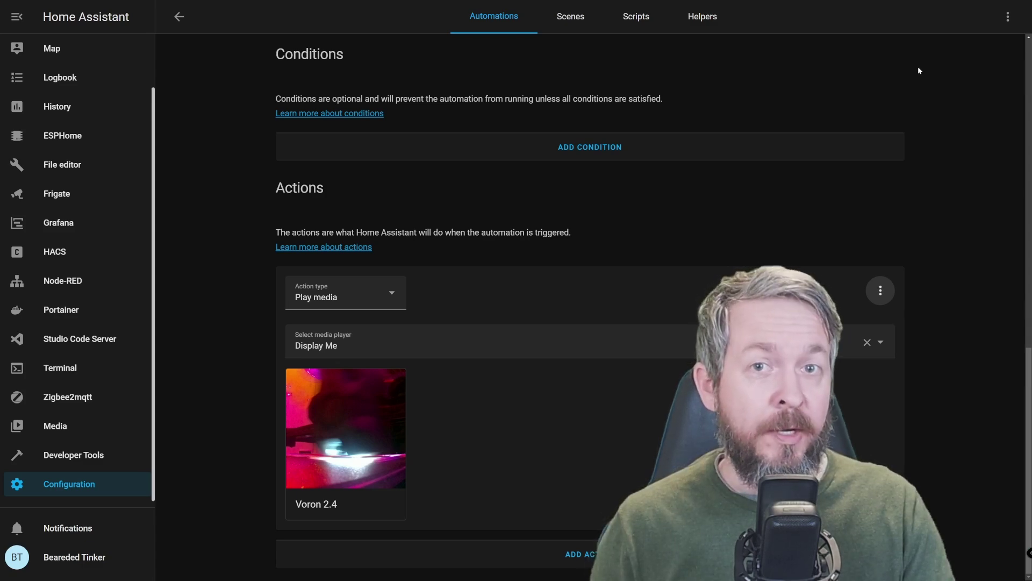
# - Open the automation in YAML and copy it into a new new_camera.yaml file
pyautogui.click(1007, 17)
pyautogui.click(968, 80)
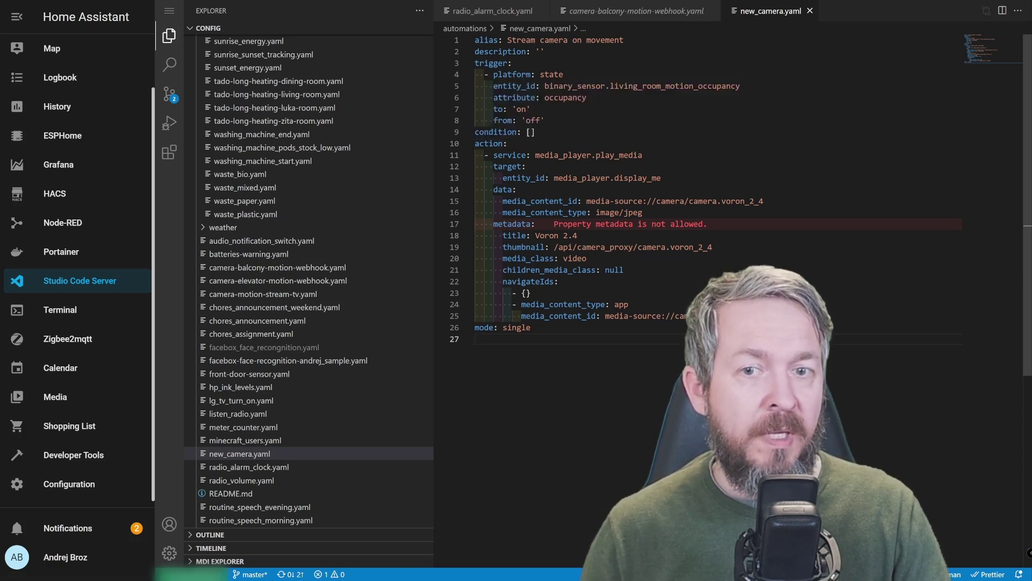
pyautogui.moveTo(642, 175)
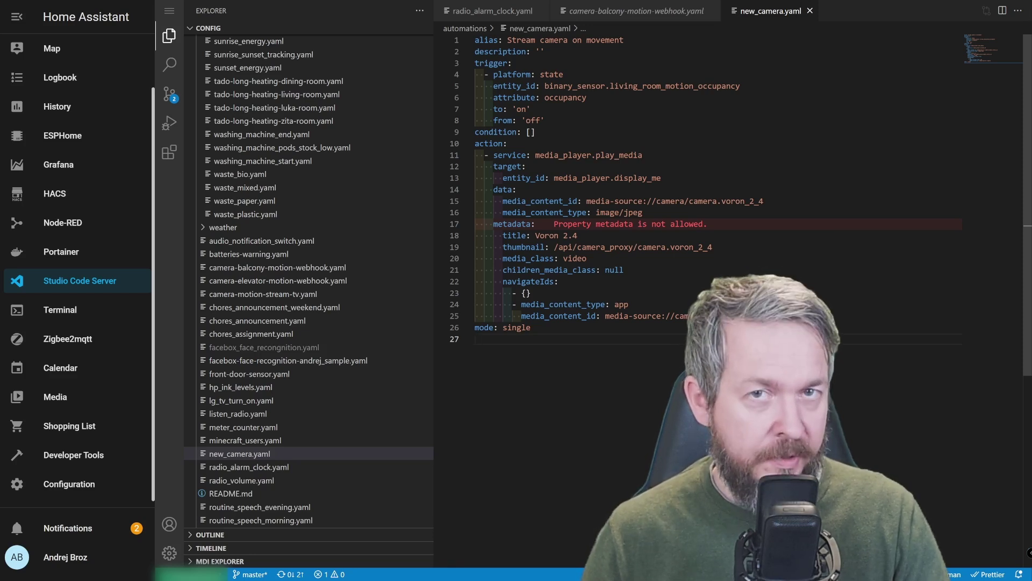
# - Add the motion_balcony_hook webhook trigger from camera-balcony-motion-webhook.yaml as a second trigger
pyautogui.click(644, 12)
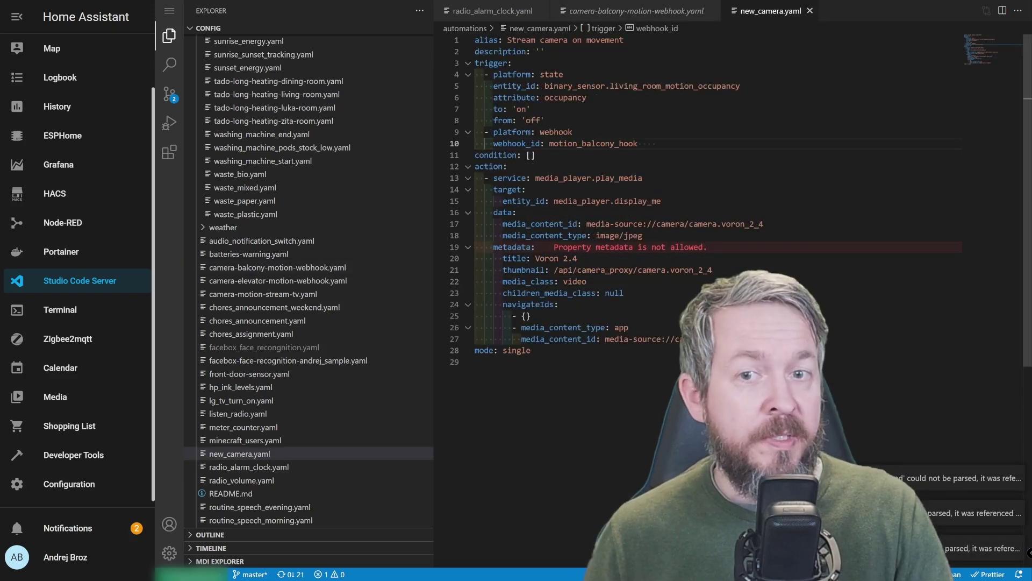
pyautogui.moveTo(494, 143)
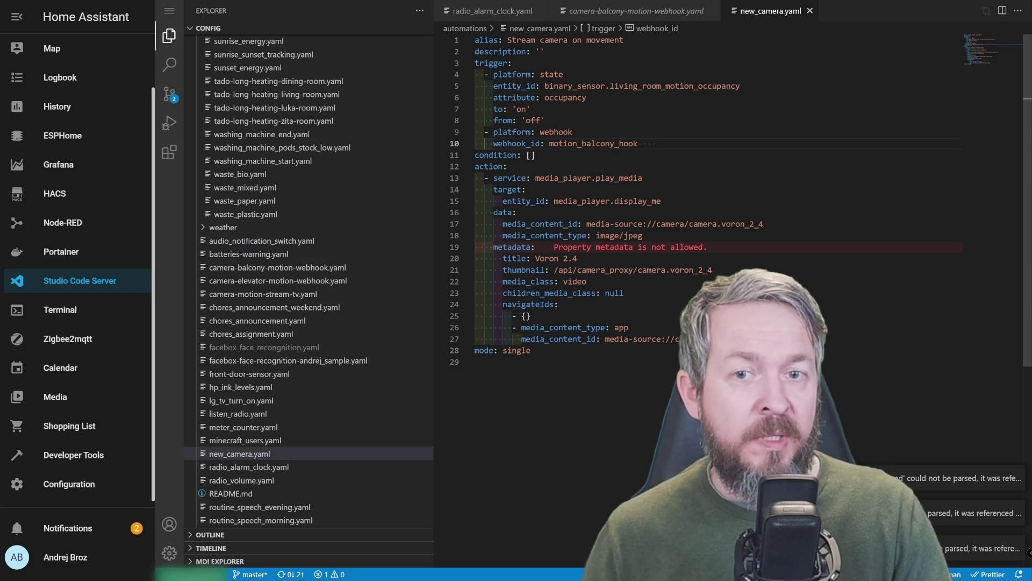
pyautogui.moveTo(581, 201)
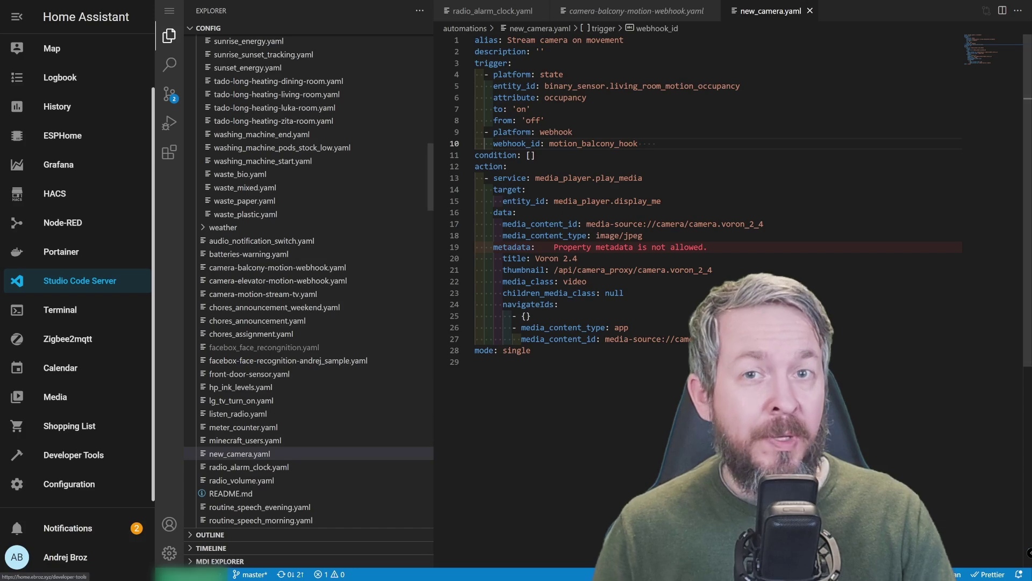
# - Browse the Media Cast sources and check Lovelace, which holds only a Default dashboard
pyautogui.click(17, 397)
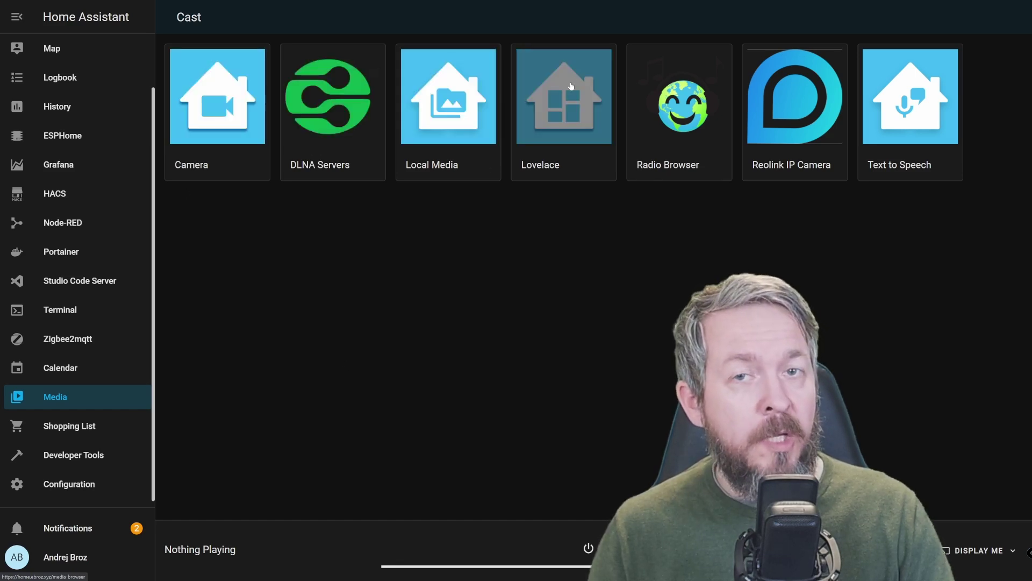
pyautogui.click(573, 84)
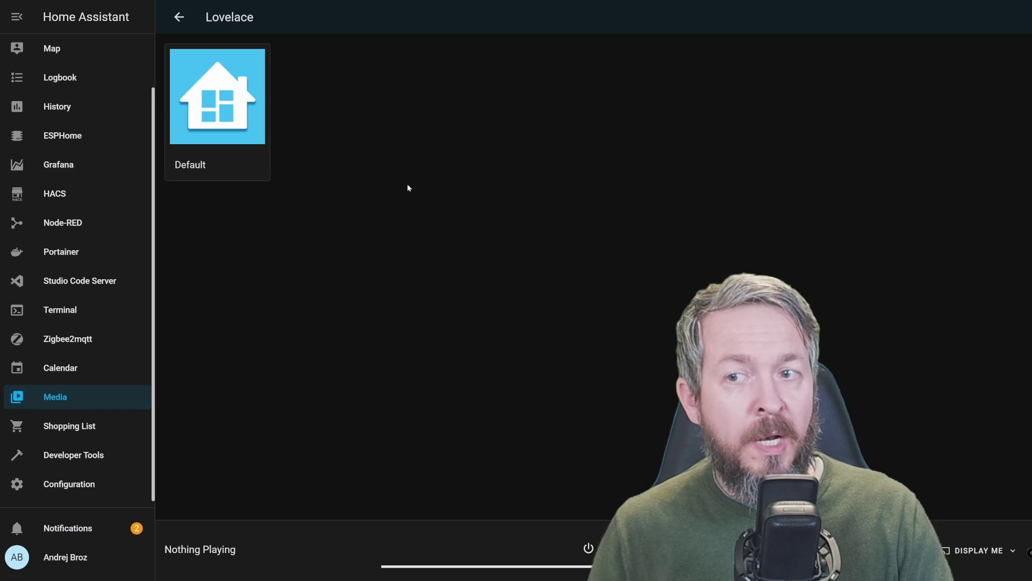
pyautogui.click(179, 17)
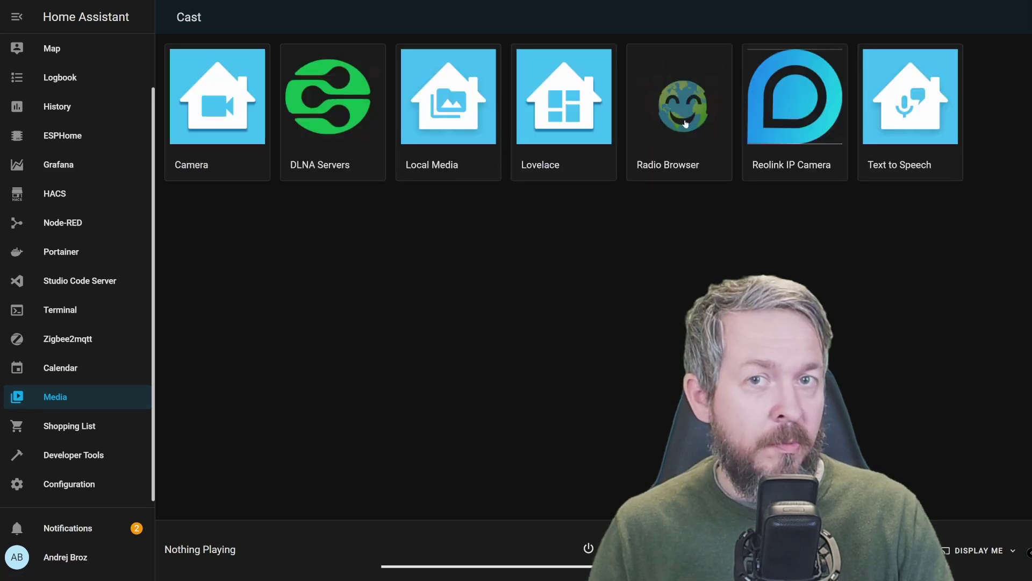